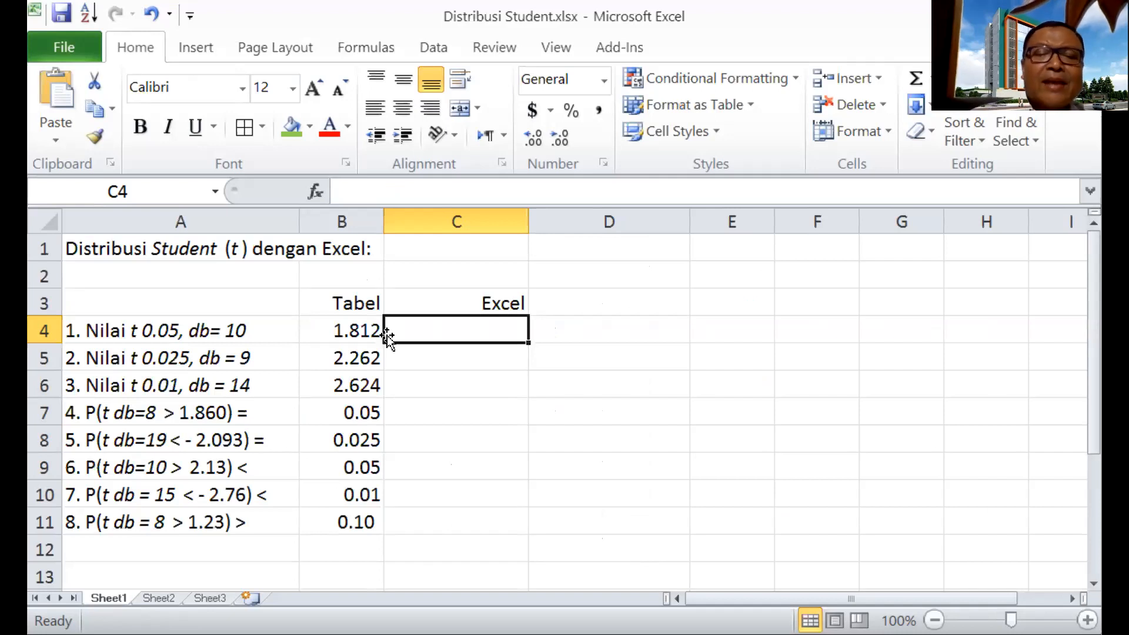
Step: Enter the column heading "Kumulatif <" in cell D3, beside the Excel heading
{"action": "left_click", "coordinate": [590, 303]}
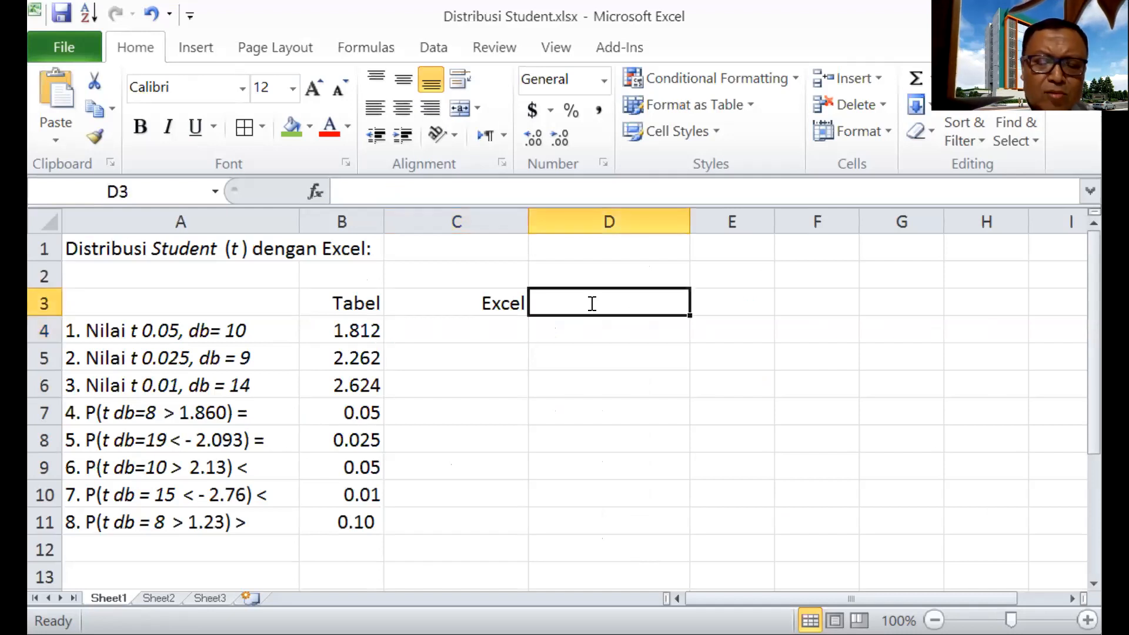
{"action": "type", "text": "Kumulatif "}
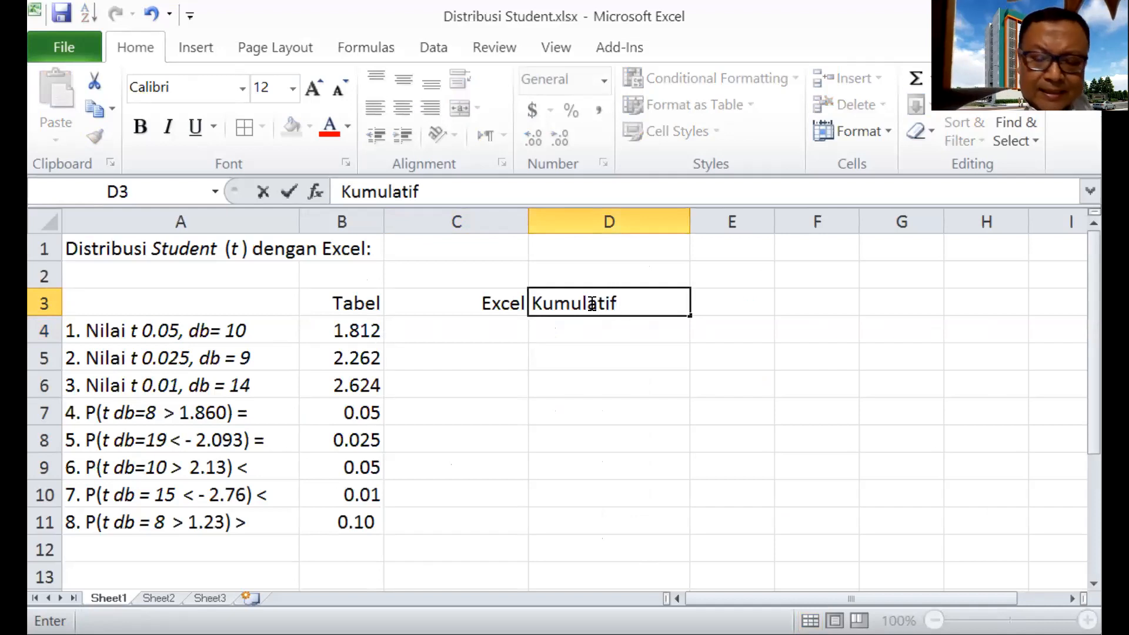
{"action": "type", "text": "<"}
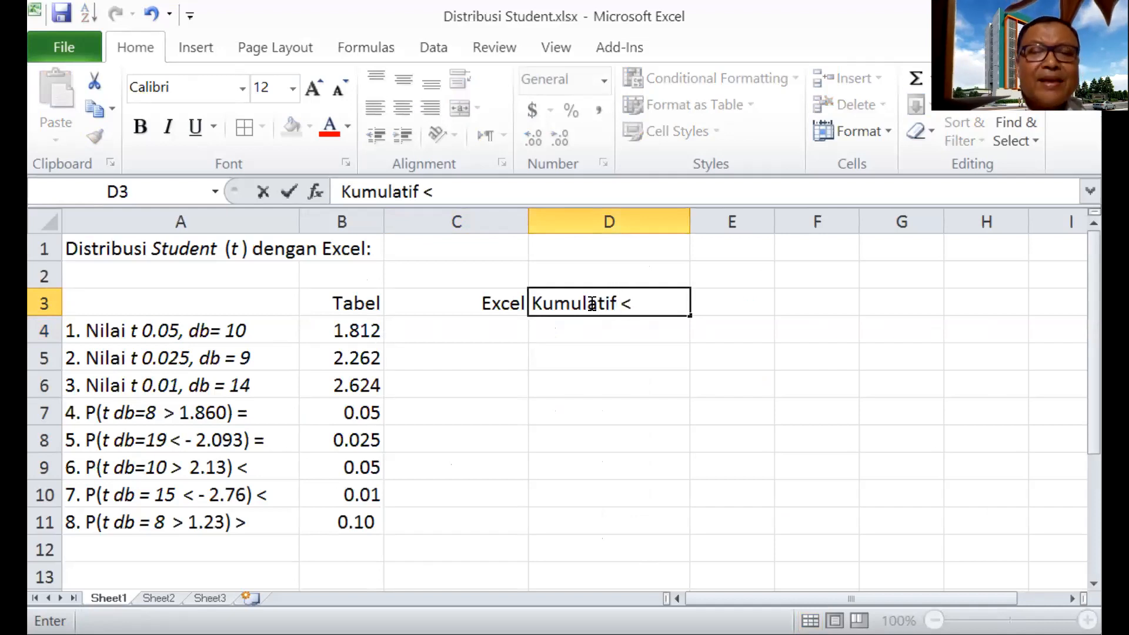
{"action": "left_click", "coordinate": [353, 274]}
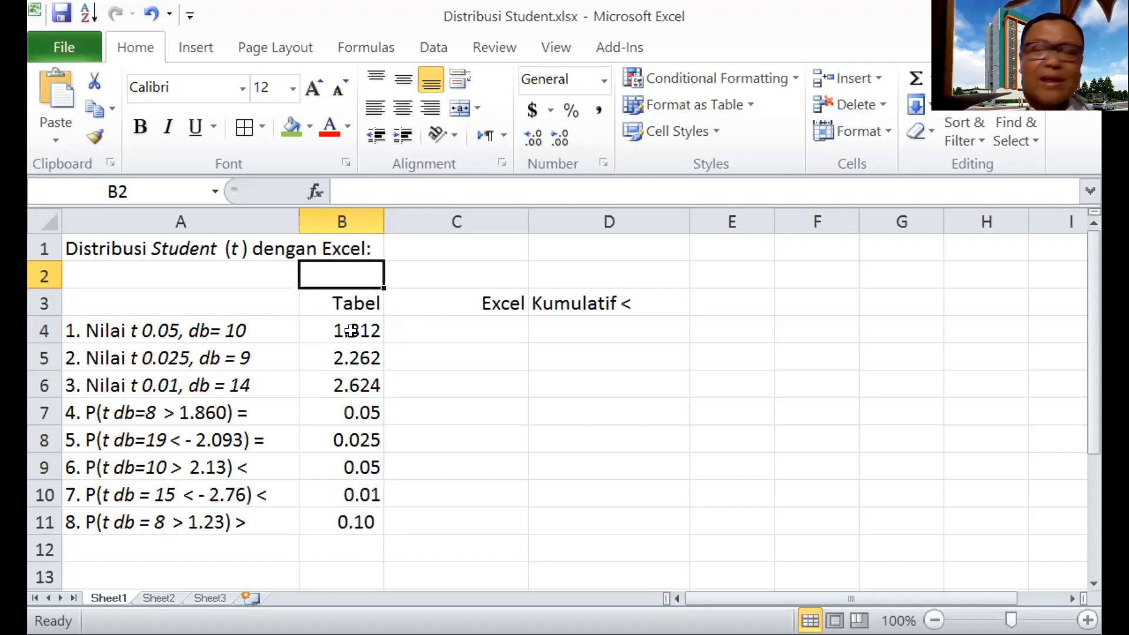
Step: Calculate the t value for item 1 in cell C4 with the formula =T.INV(0.05,10)
{"action": "left_click", "coordinate": [499, 329]}
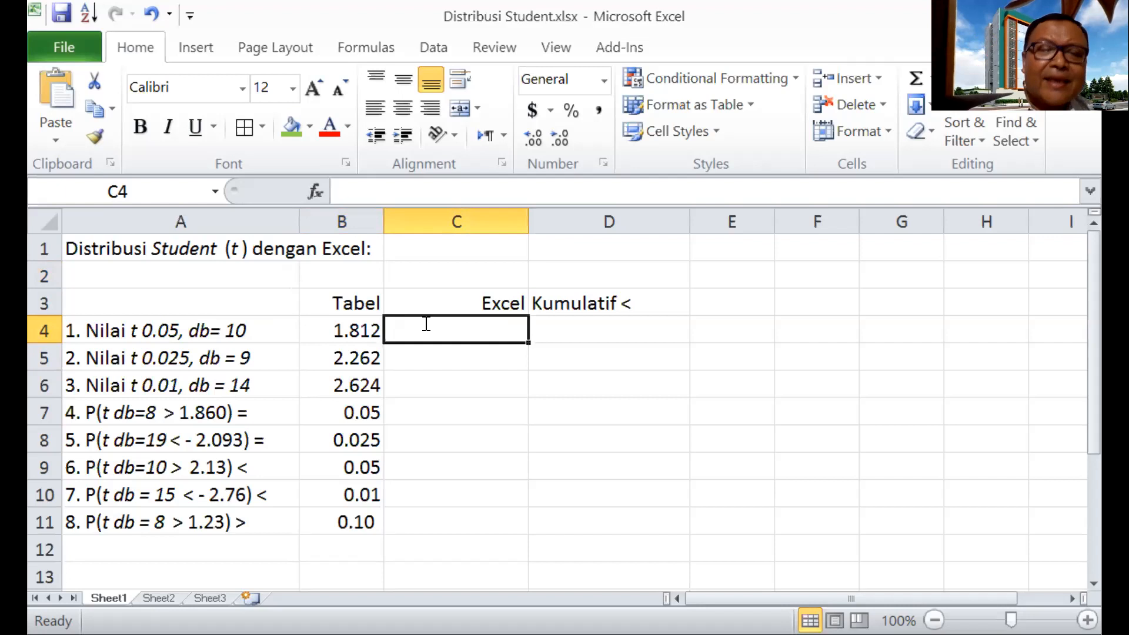
{"action": "type", "text": "=t"}
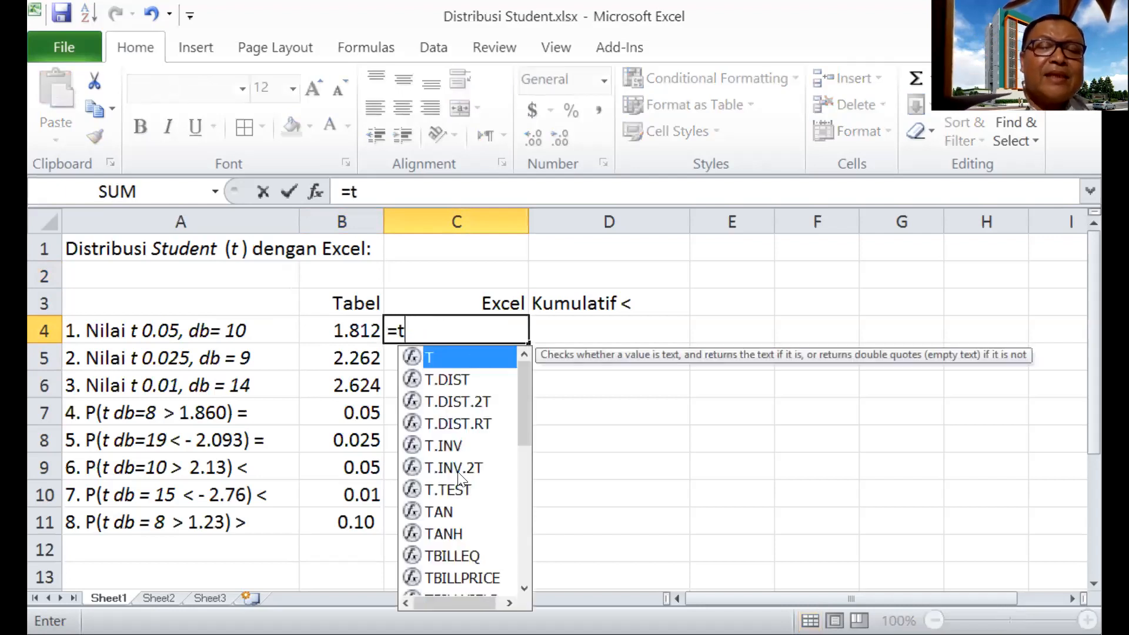
{"action": "double_click", "coordinate": [453, 442]}
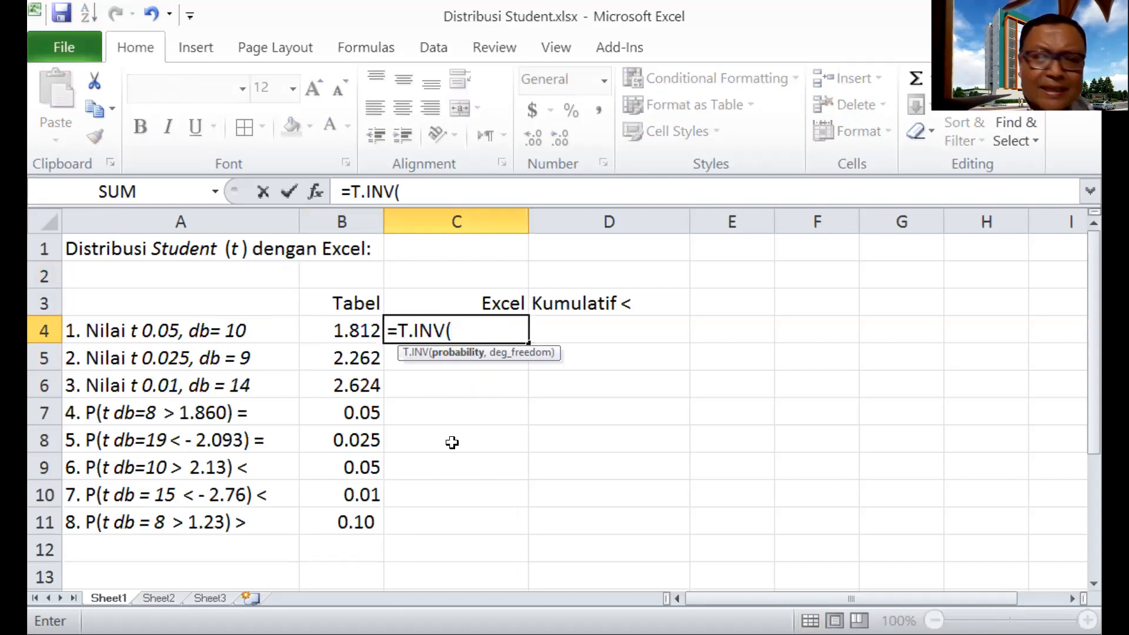
{"action": "type", "text": "0"}
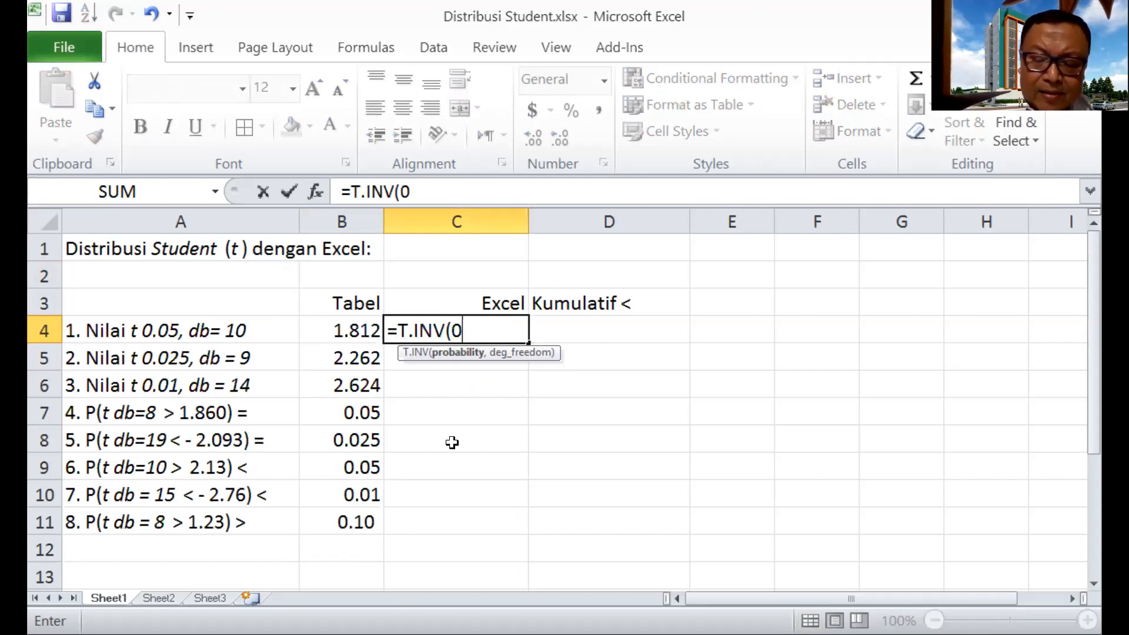
{"action": "type", "text": ".9"}
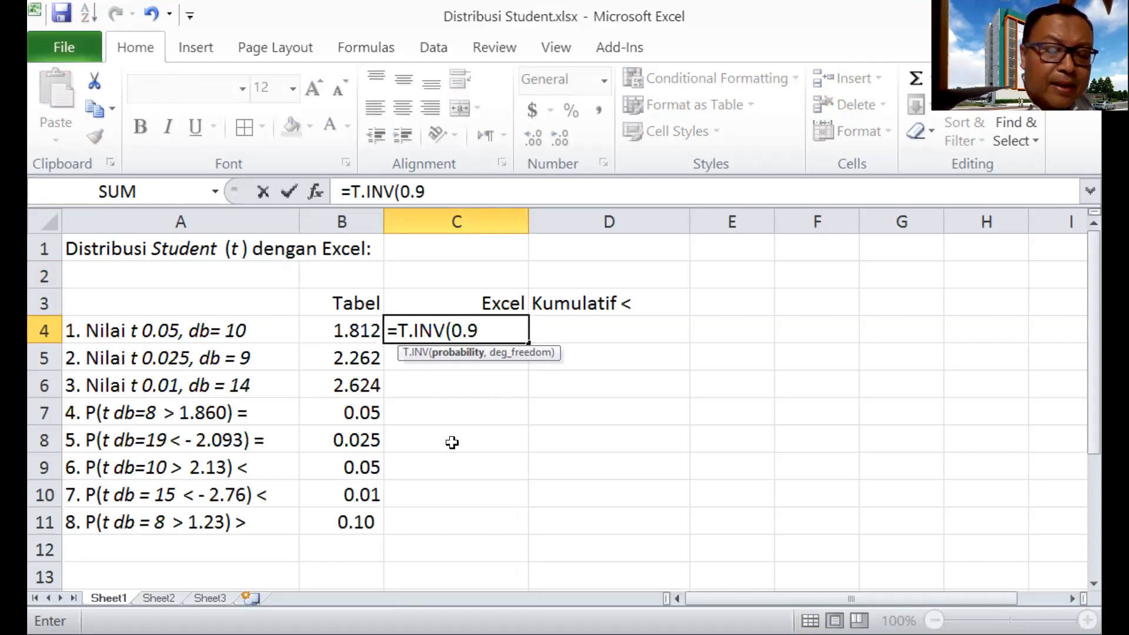
{"action": "type", "text": "5"}
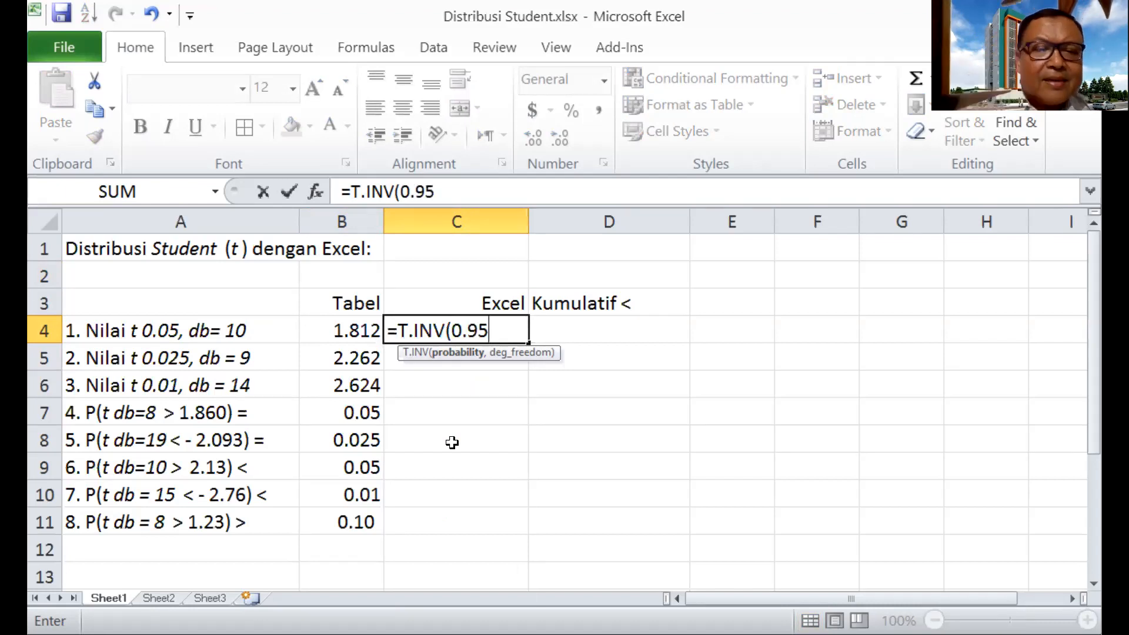
{"action": "key", "text": "BackSpace"}
{"action": "key", "text": "BackSpace"}
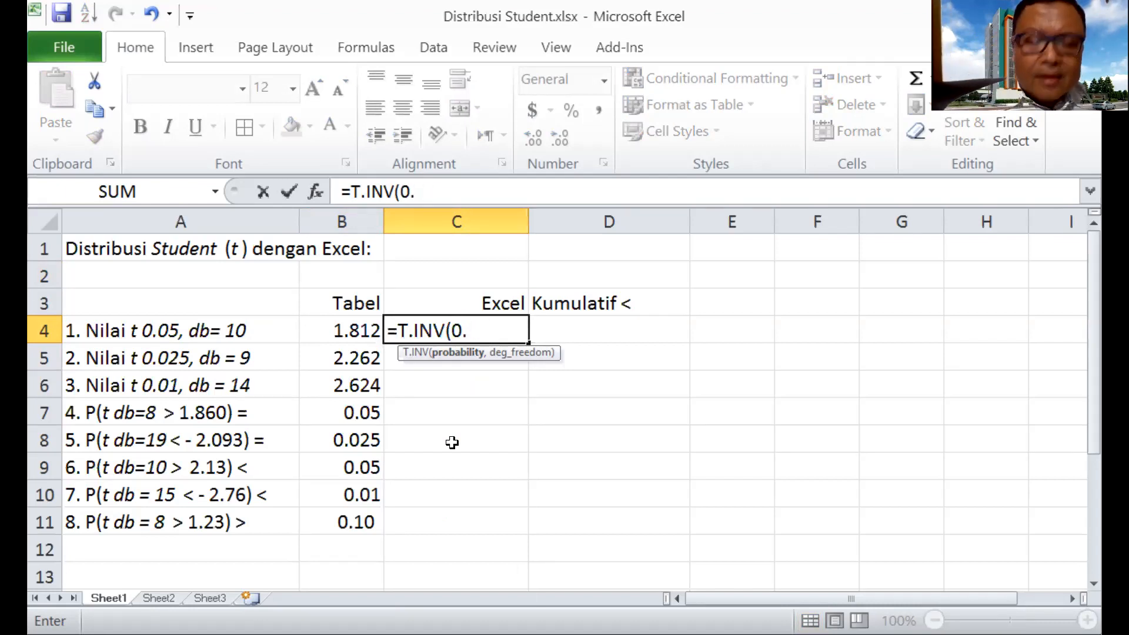
{"action": "type", "text": "0"}
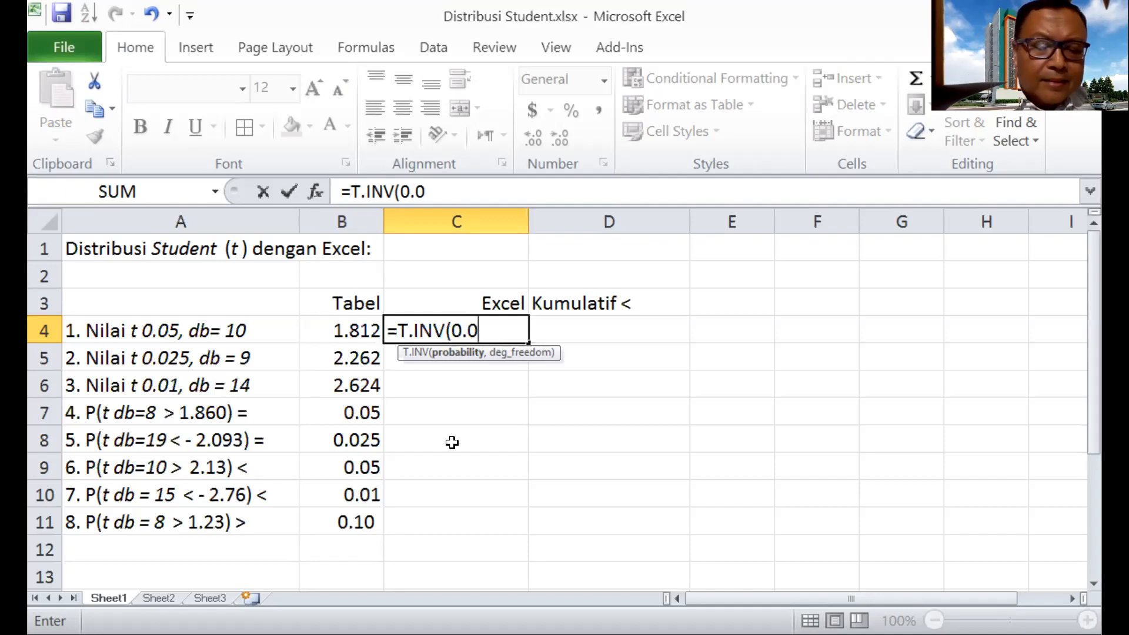
{"action": "type", "text": "5,"}
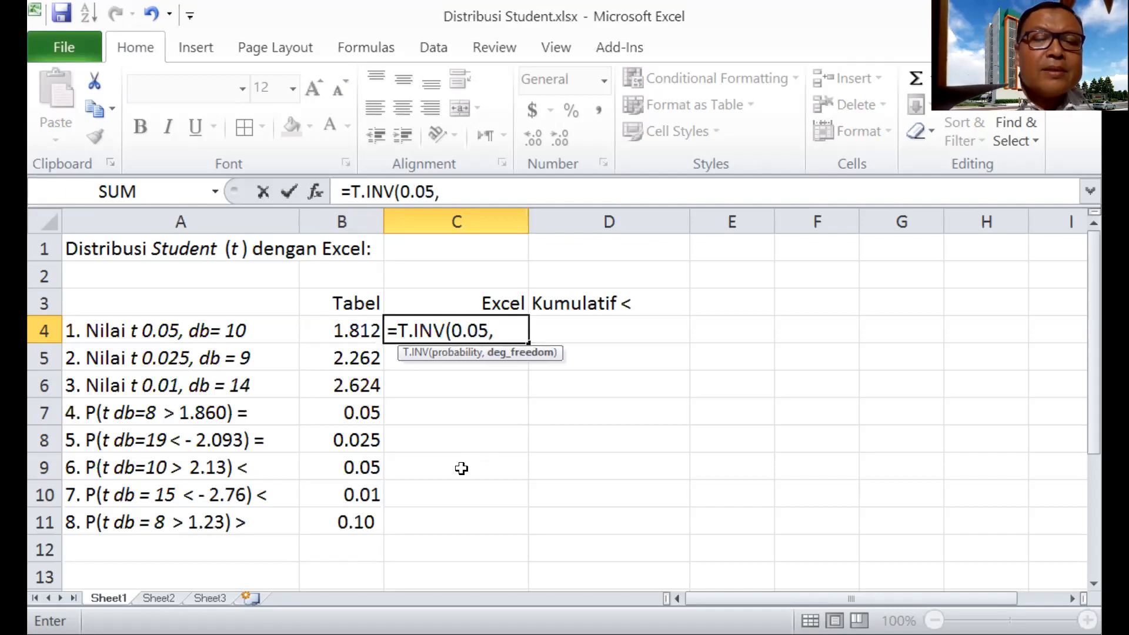
{"action": "type", "text": "10)"}
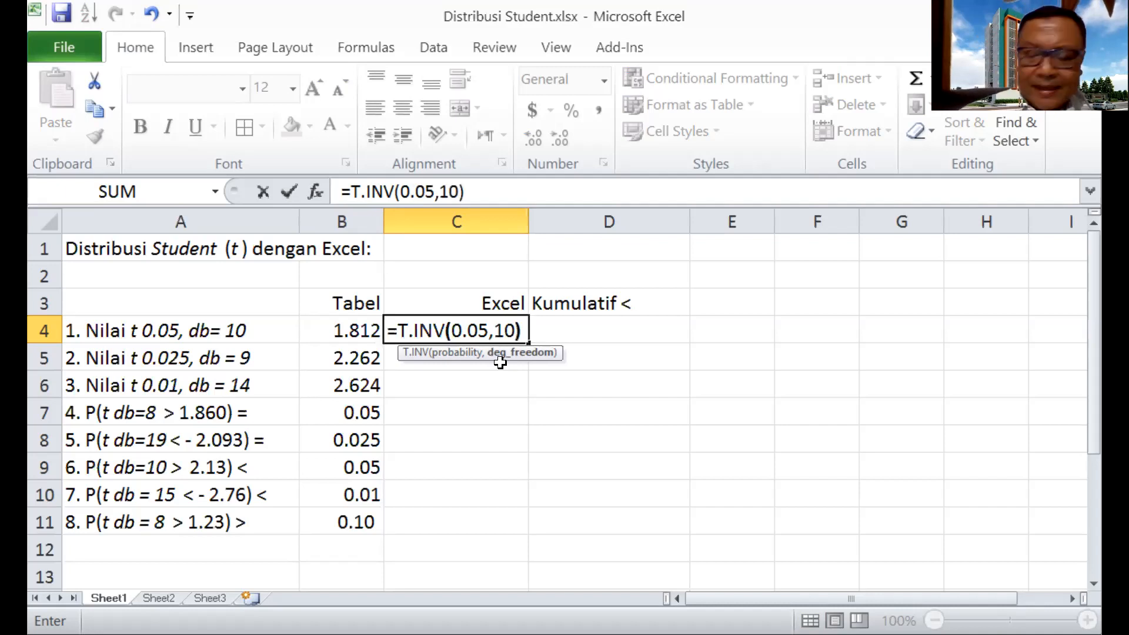
{"action": "key", "text": "Return"}
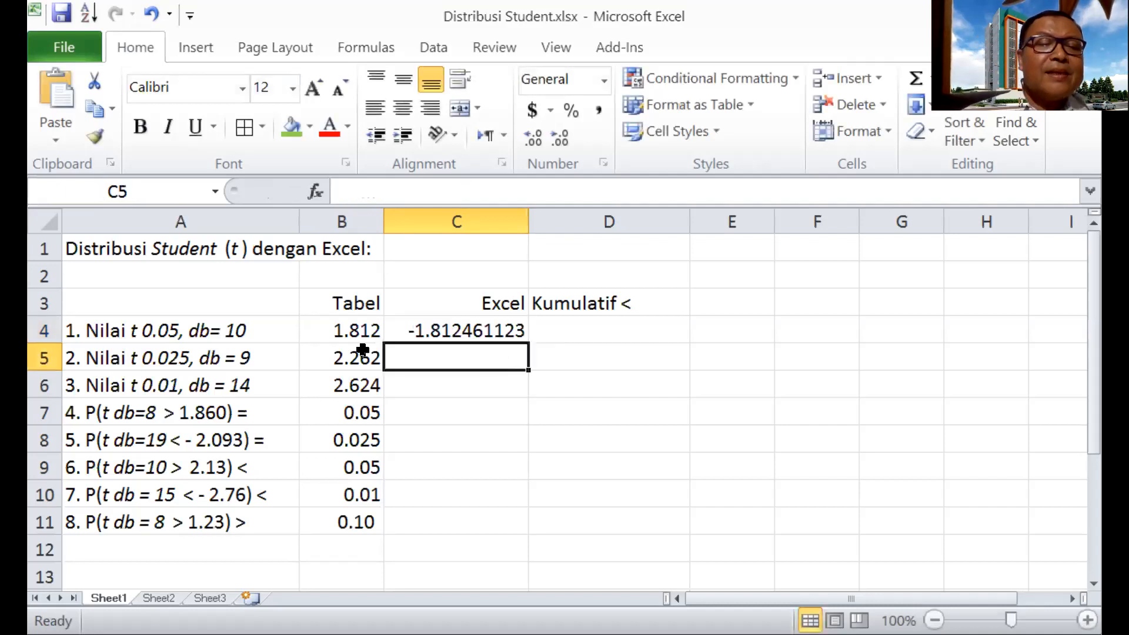
{"action": "left_click", "coordinate": [468, 327]}
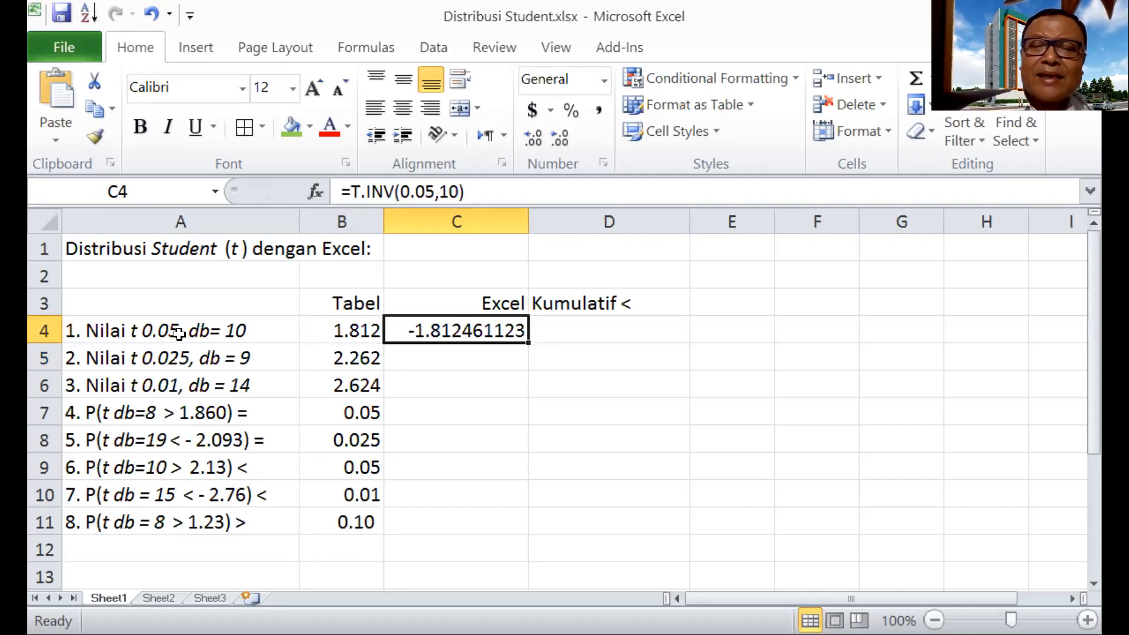
Step: Calculate item 1's t value from the cumulative probability in cell D4 with =T.INV(0.95,10)
{"action": "left_click", "coordinate": [569, 329]}
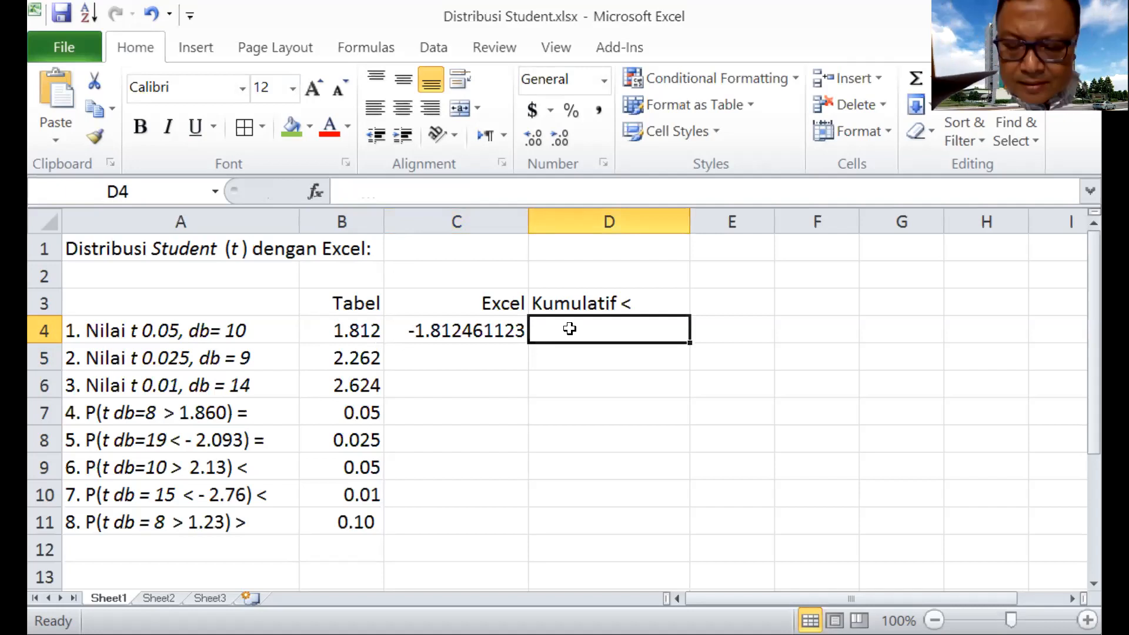
{"action": "type", "text": "="}
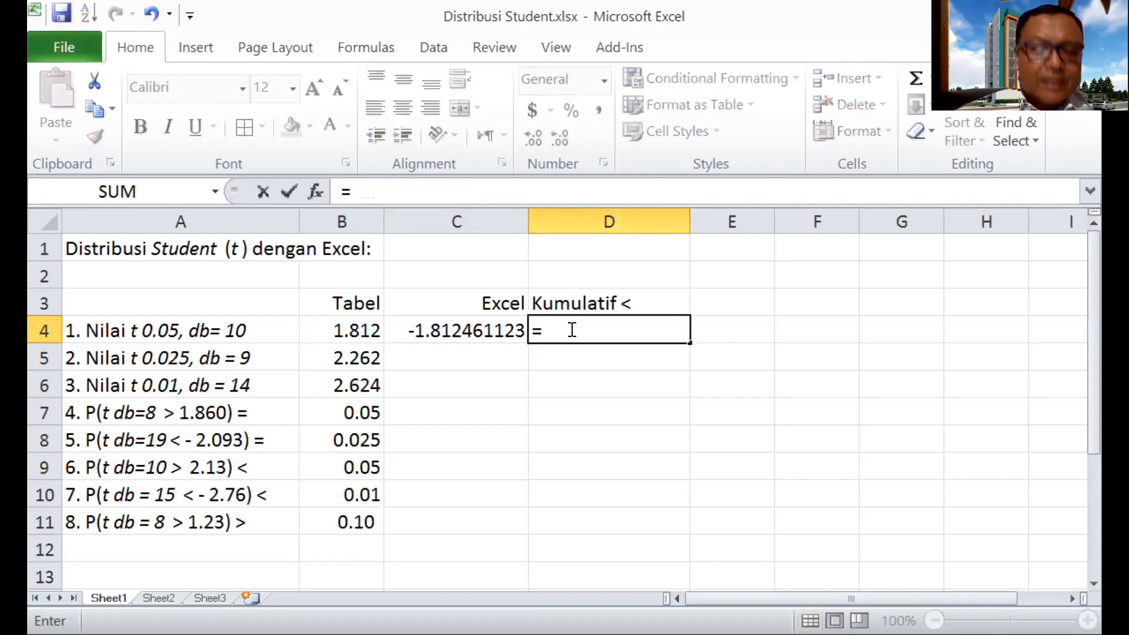
{"action": "type", "text": "t"}
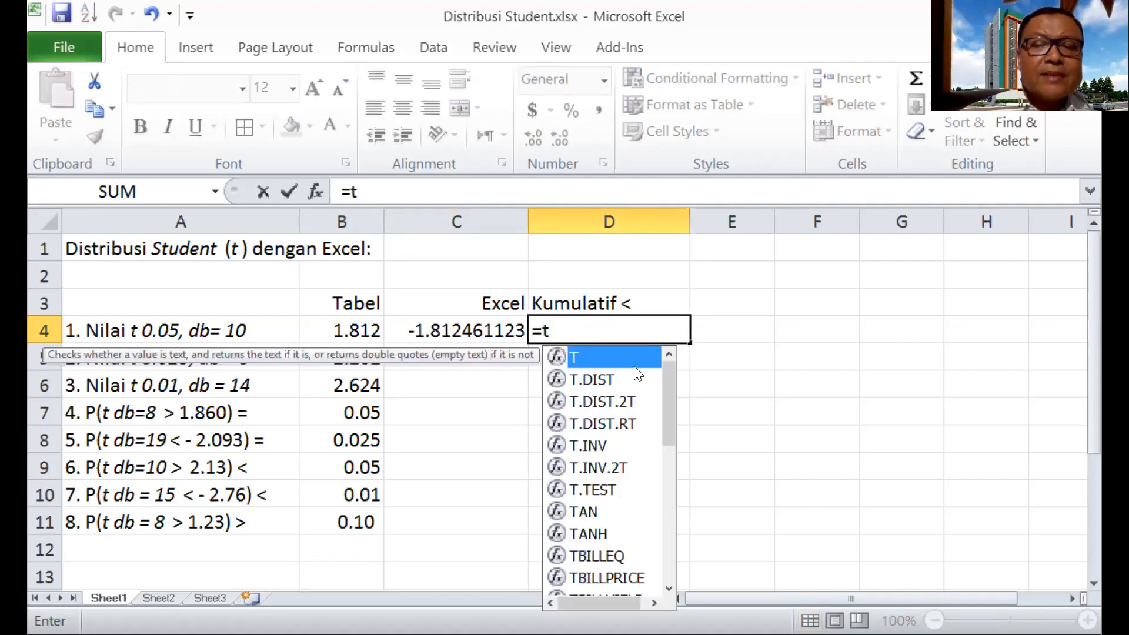
{"action": "double_click", "coordinate": [589, 442]}
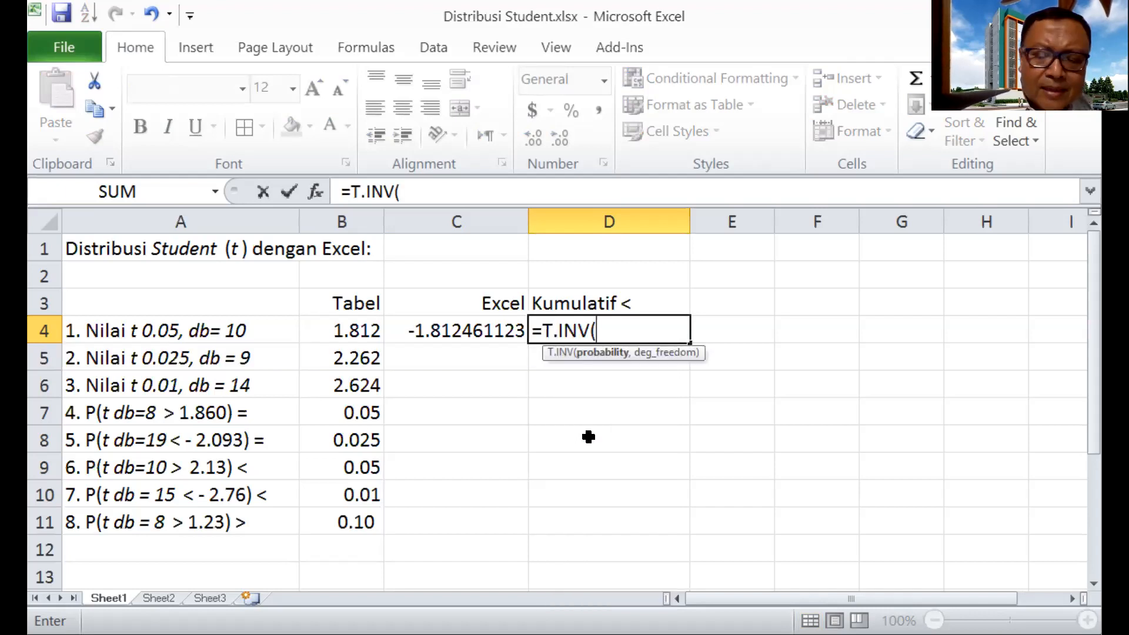
{"action": "type", "text": "0.95"}
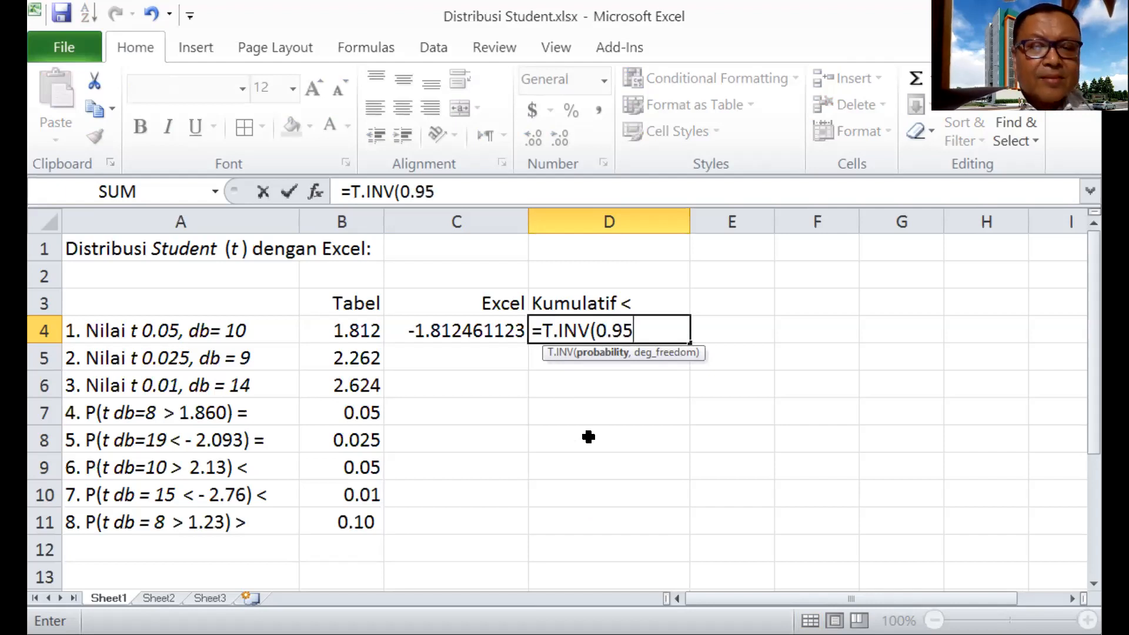
{"action": "type", "text": ","}
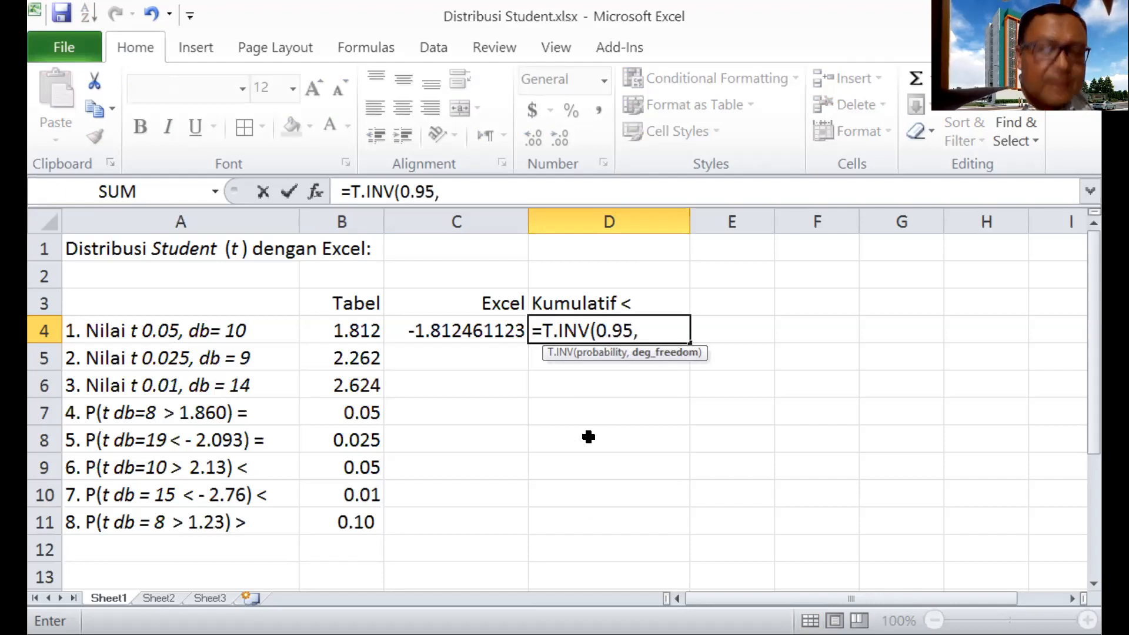
{"action": "type", "text": "10)"}
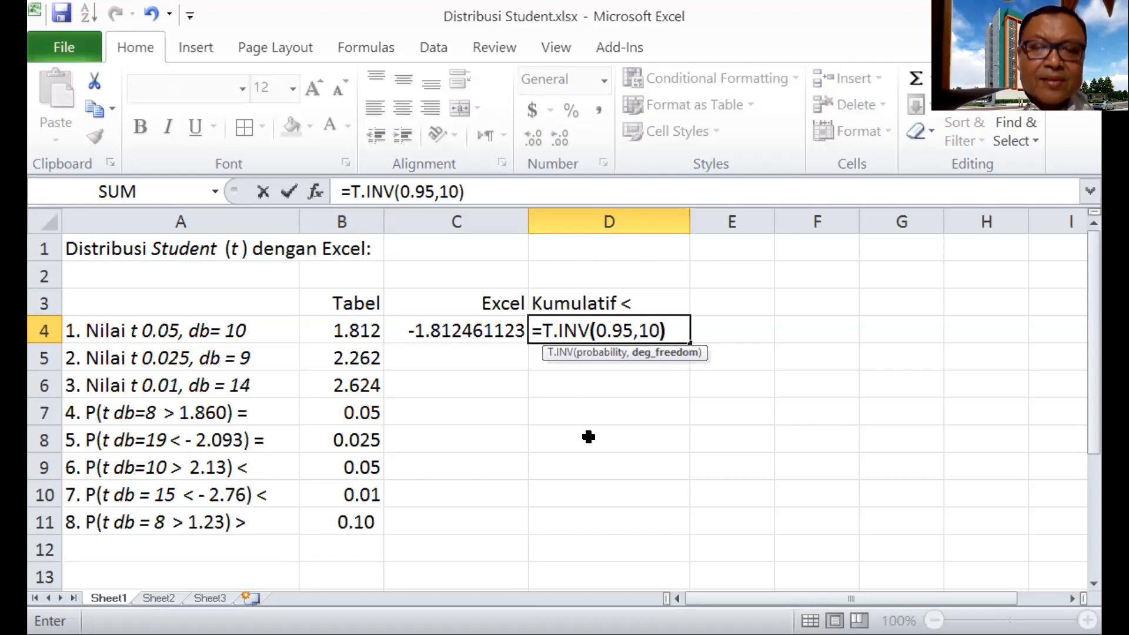
{"action": "key", "text": "Return"}
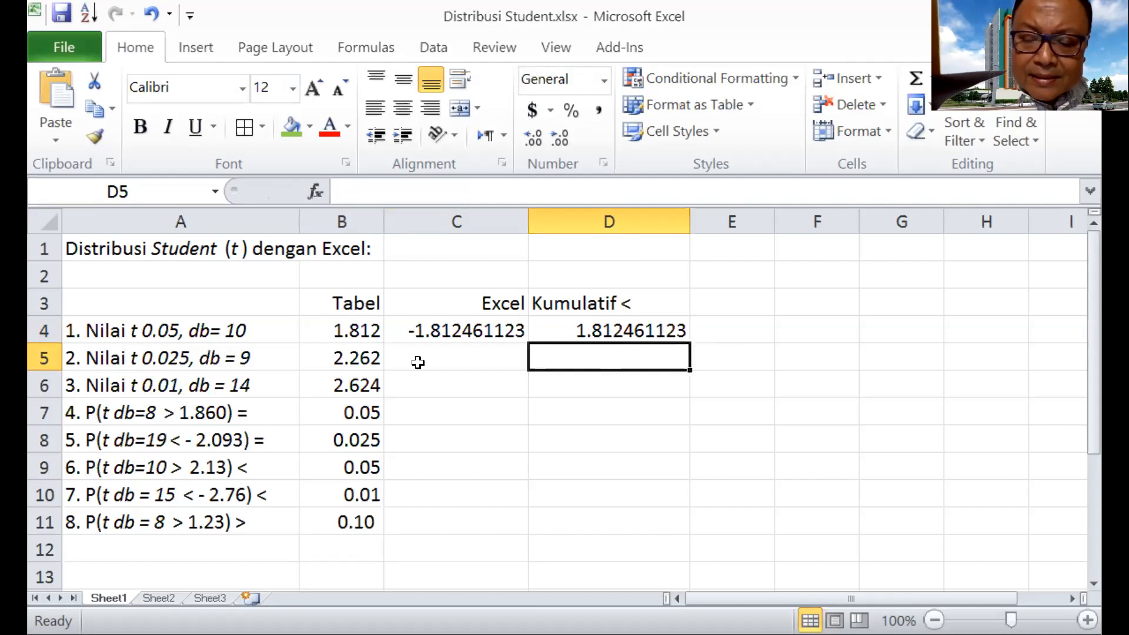
Step: Calculate item 2's t value in the Kumulatif column, cell D5, with =T.INV(0.975,9)
{"action": "type", "text": "="}
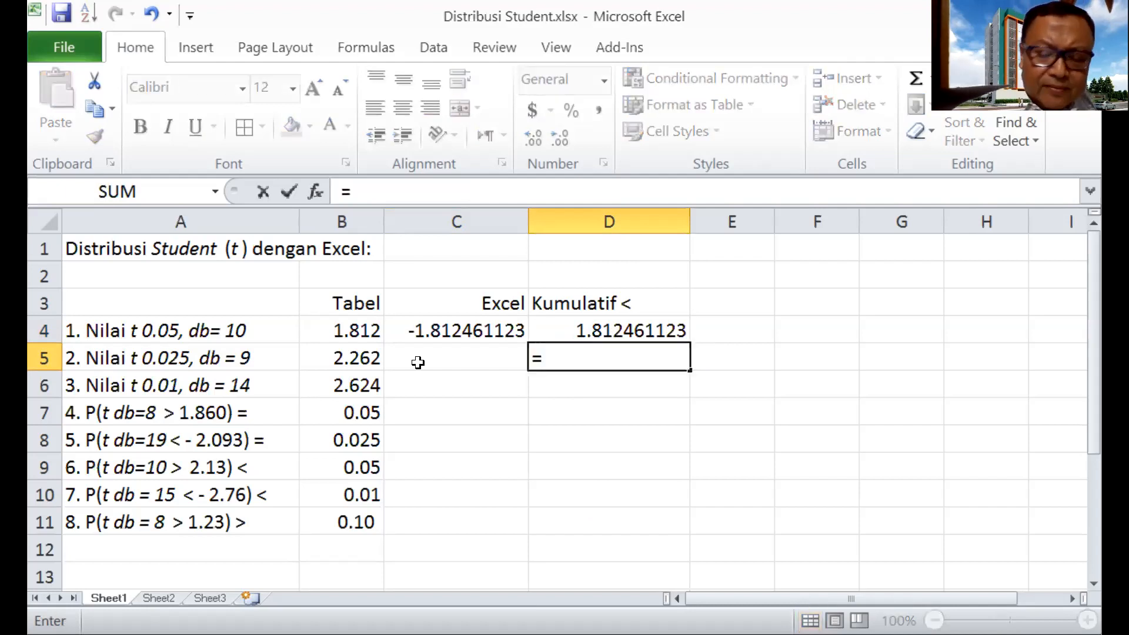
{"action": "type", "text": "t"}
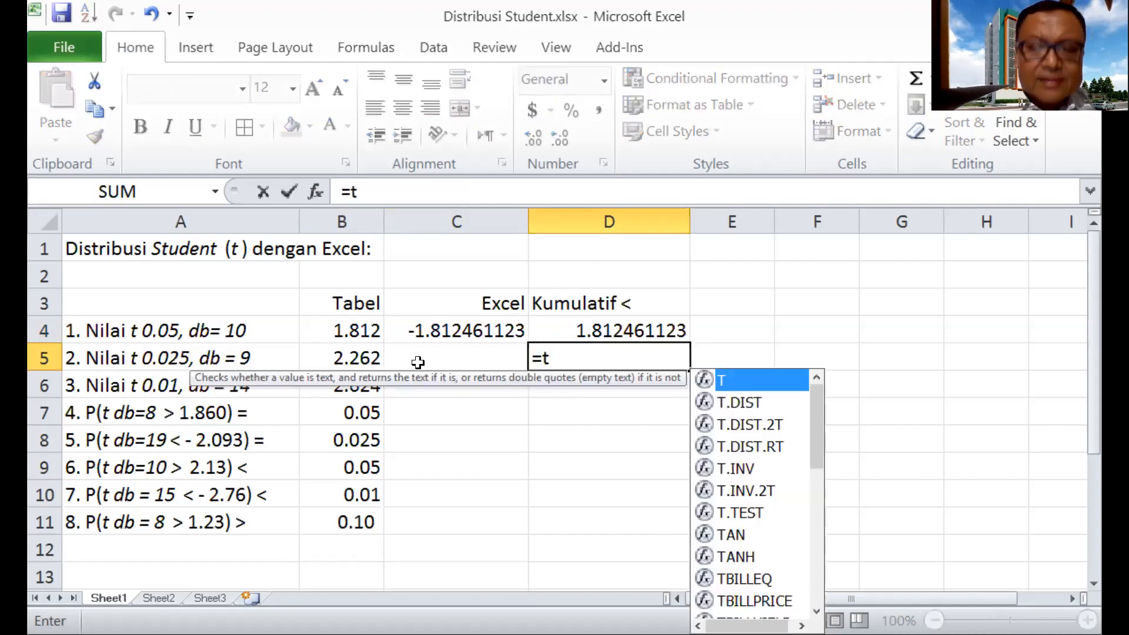
{"action": "double_click", "coordinate": [720, 468]}
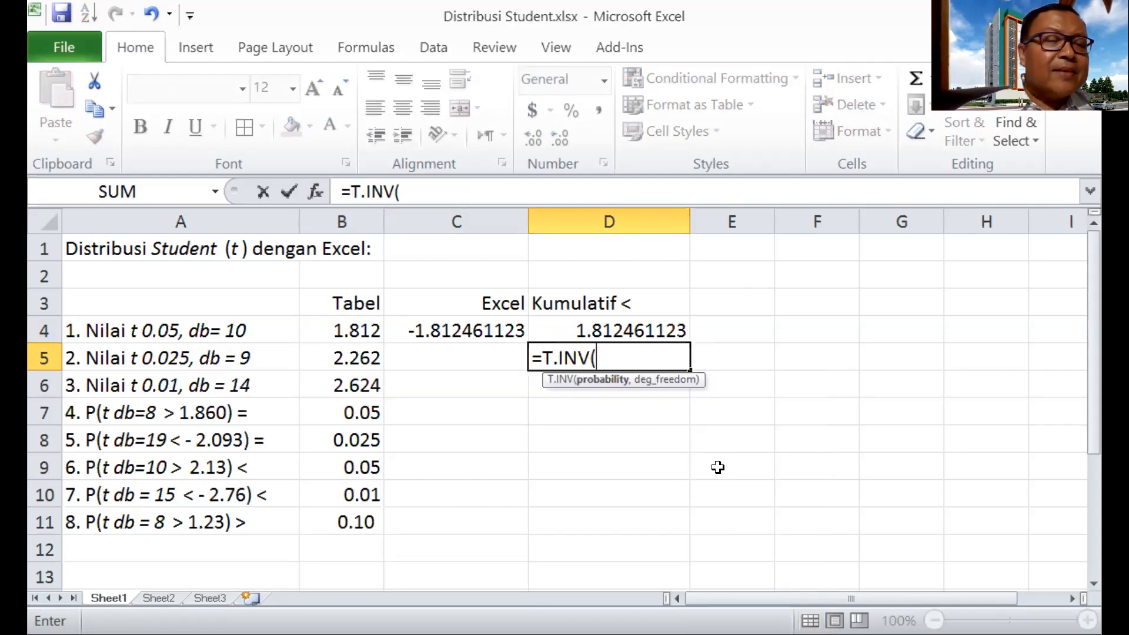
{"action": "type", "text": "0."}
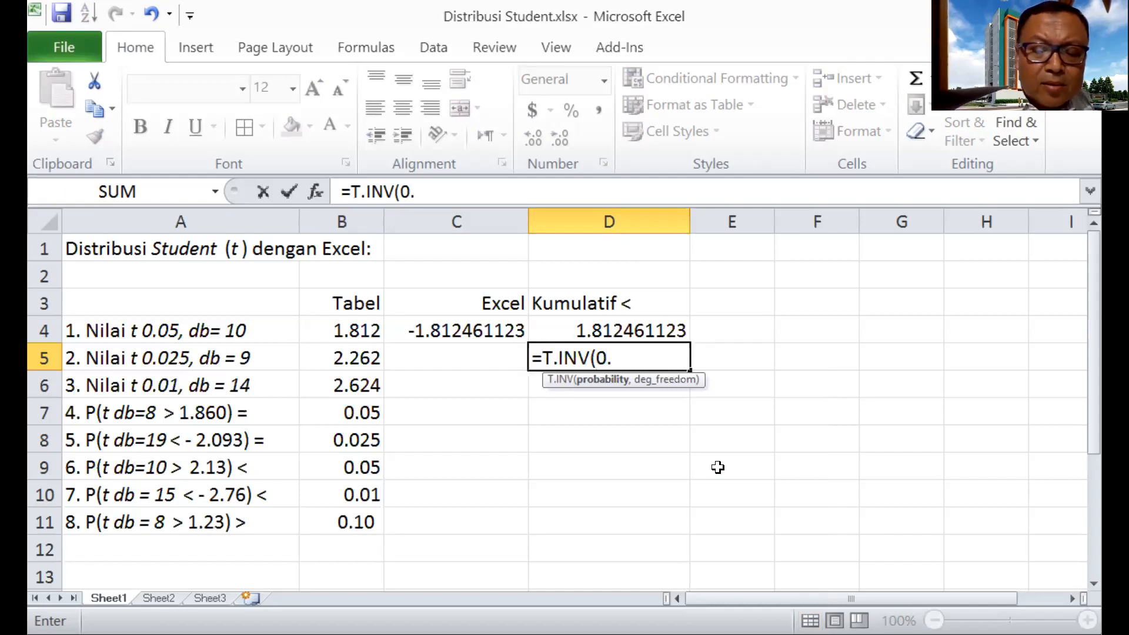
{"action": "type", "text": "975"}
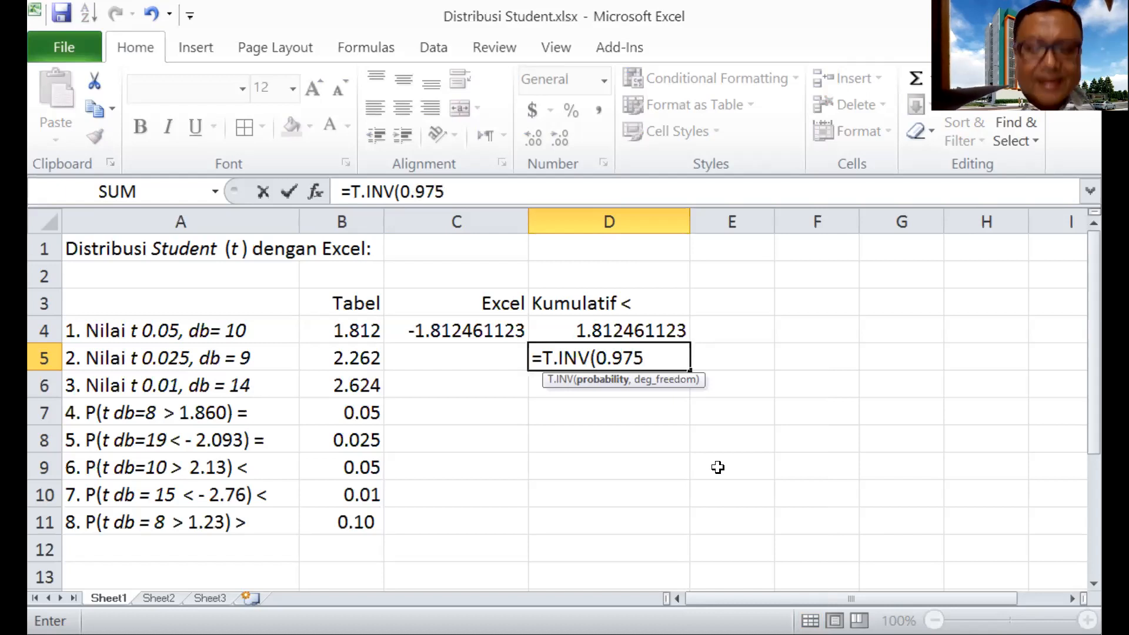
{"action": "type", "text": ","}
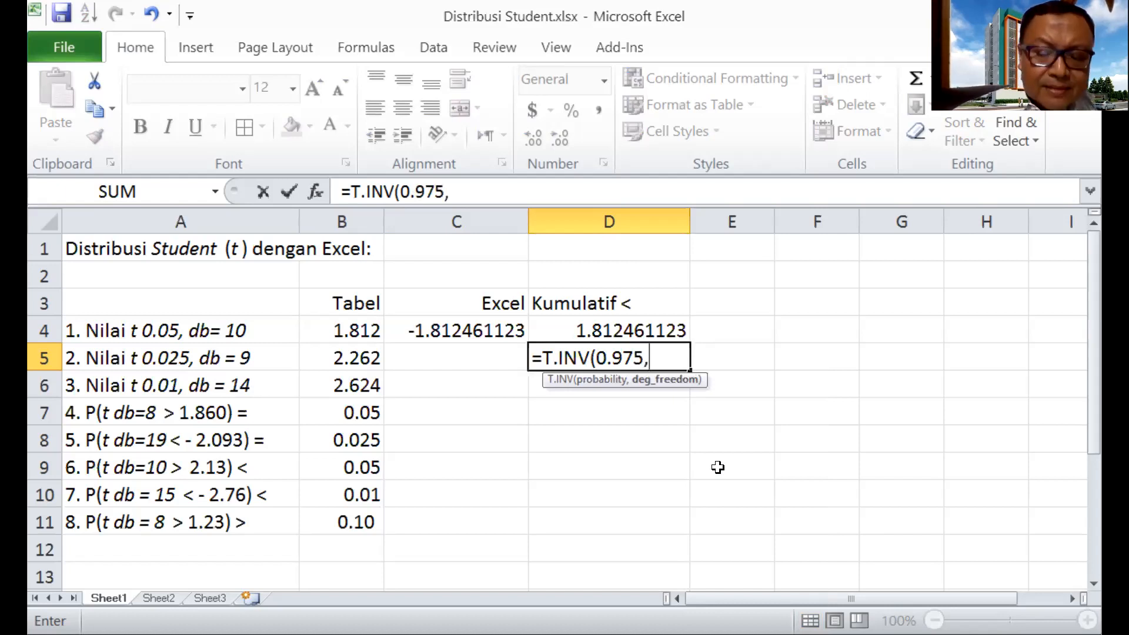
{"action": "type", "text": "9)"}
{"action": "key", "text": "Return"}
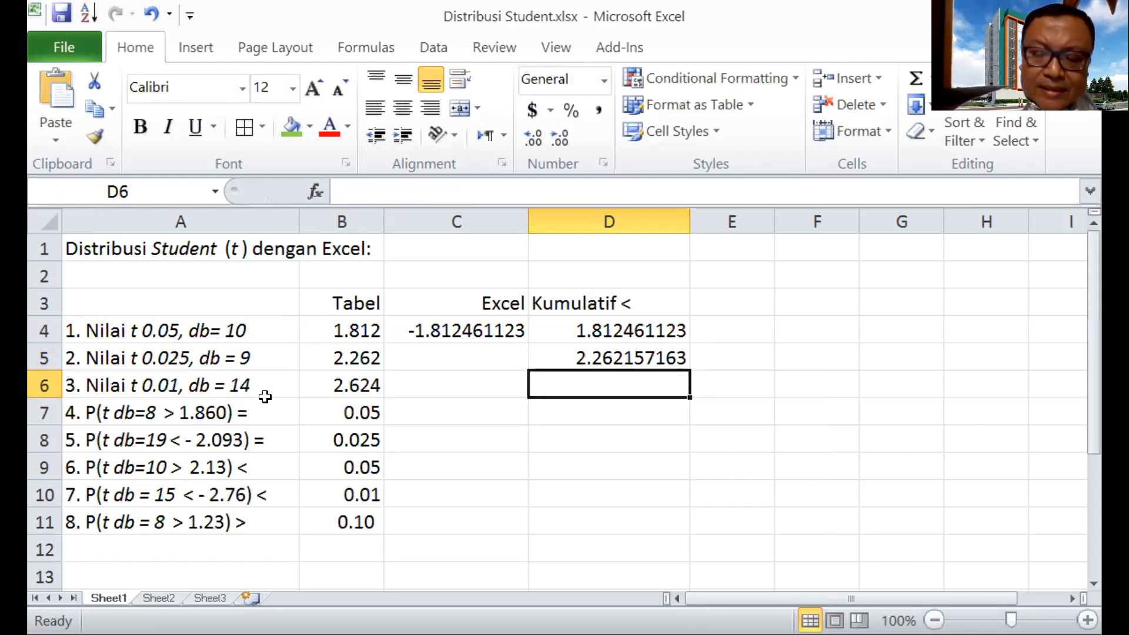
Step: Calculate item 3's t value in the Kumulatif column, cell D6, with =T.INV(0.01,14)
{"action": "type", "text": "="}
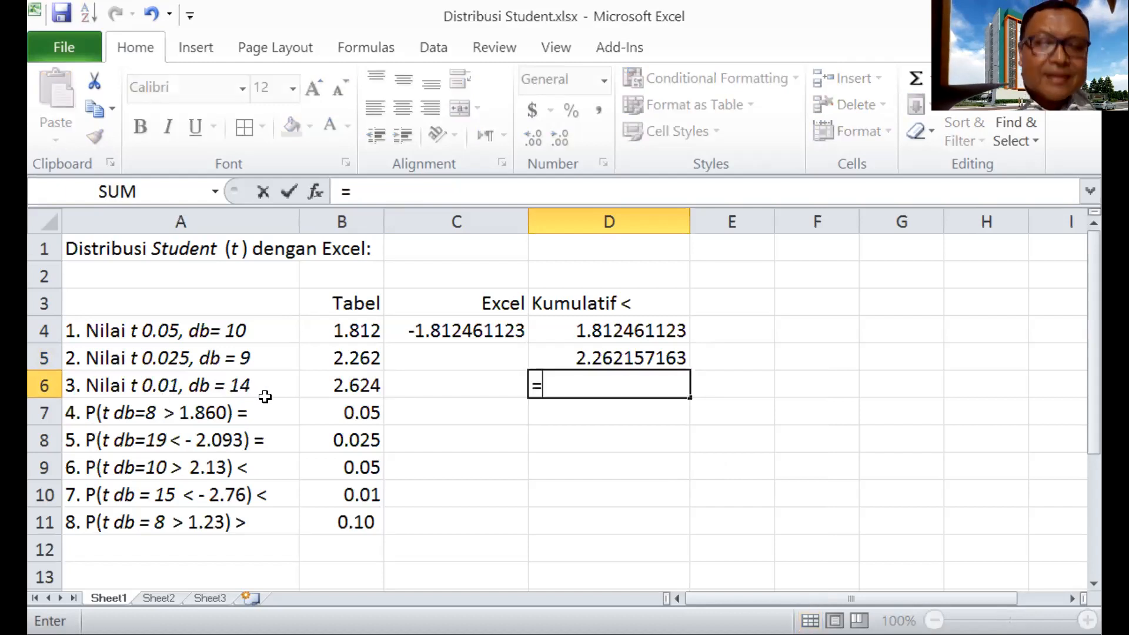
{"action": "type", "text": "t"}
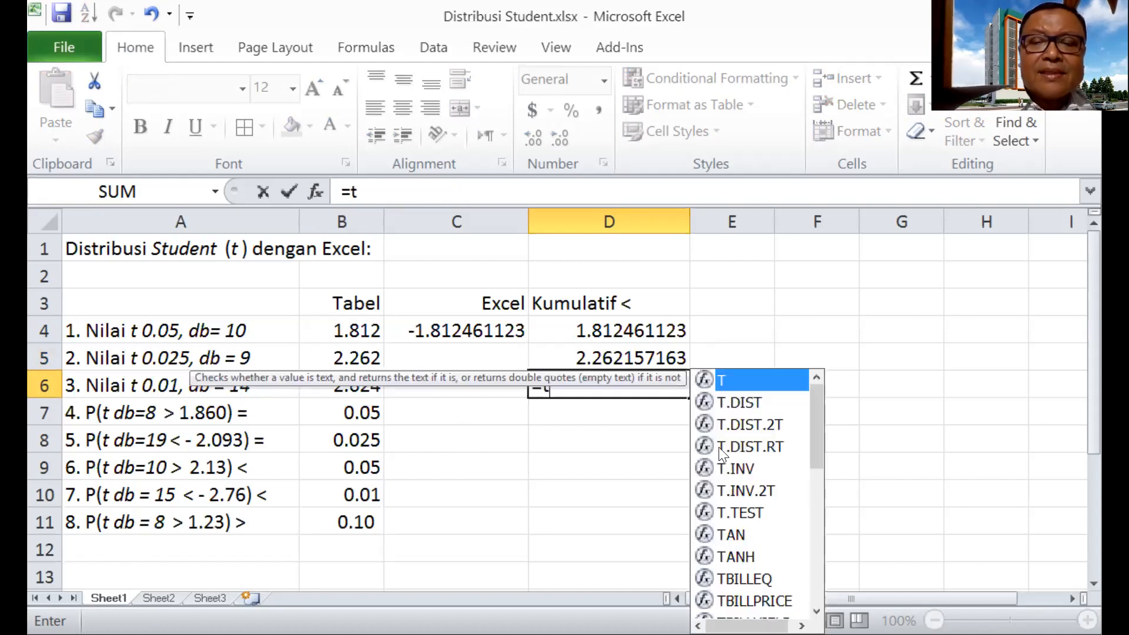
{"action": "double_click", "coordinate": [740, 469]}
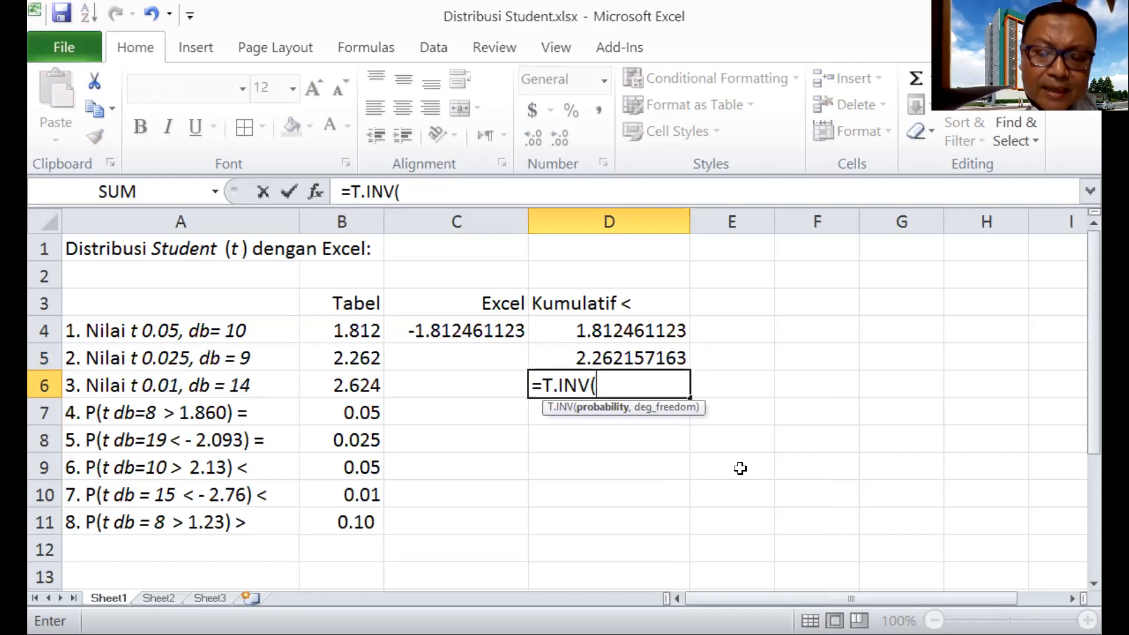
{"action": "type", "text": "0.01"}
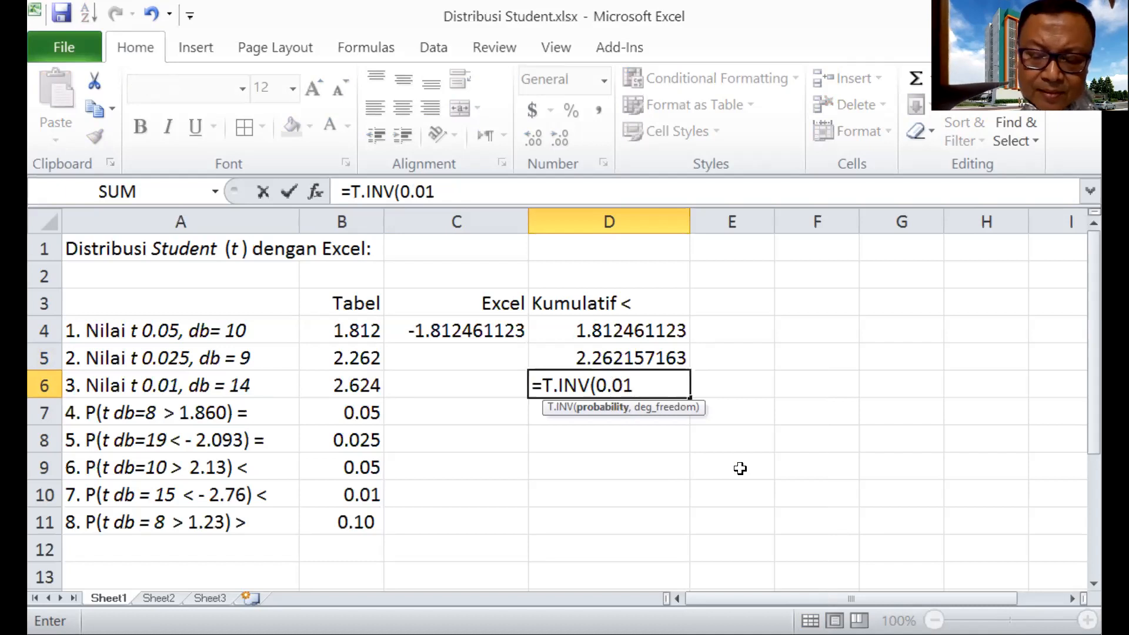
{"action": "type", "text": ",1"}
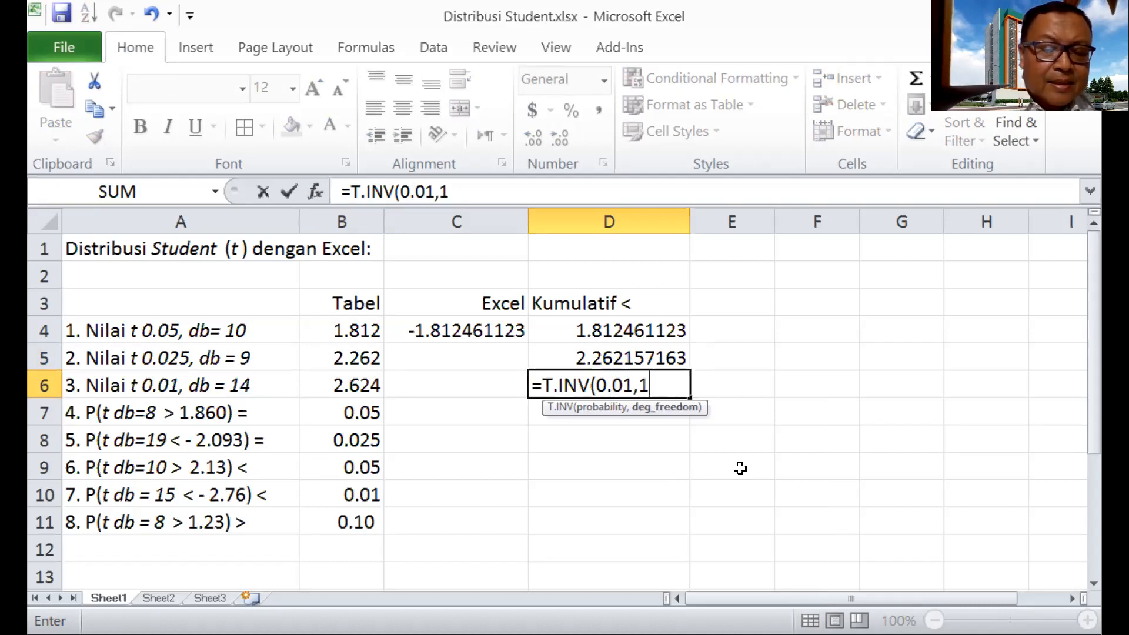
{"action": "type", "text": "4)"}
{"action": "key", "text": "Return"}
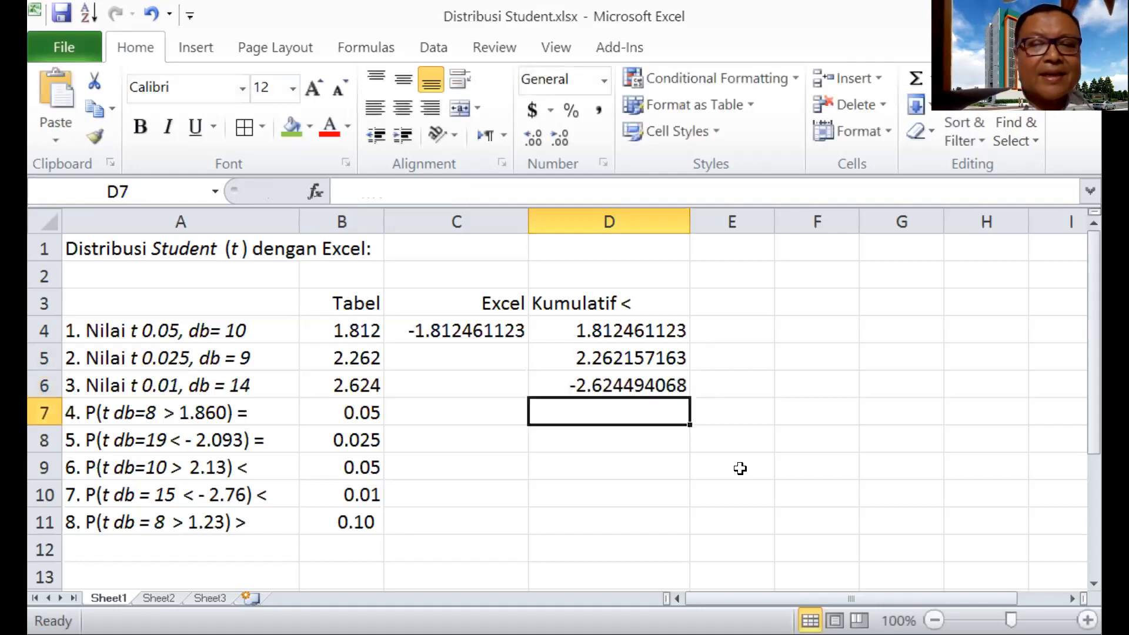
Step: Change the probability in cell D6's T.INV formula to 0.99
{"action": "left_click", "coordinate": [597, 387]}
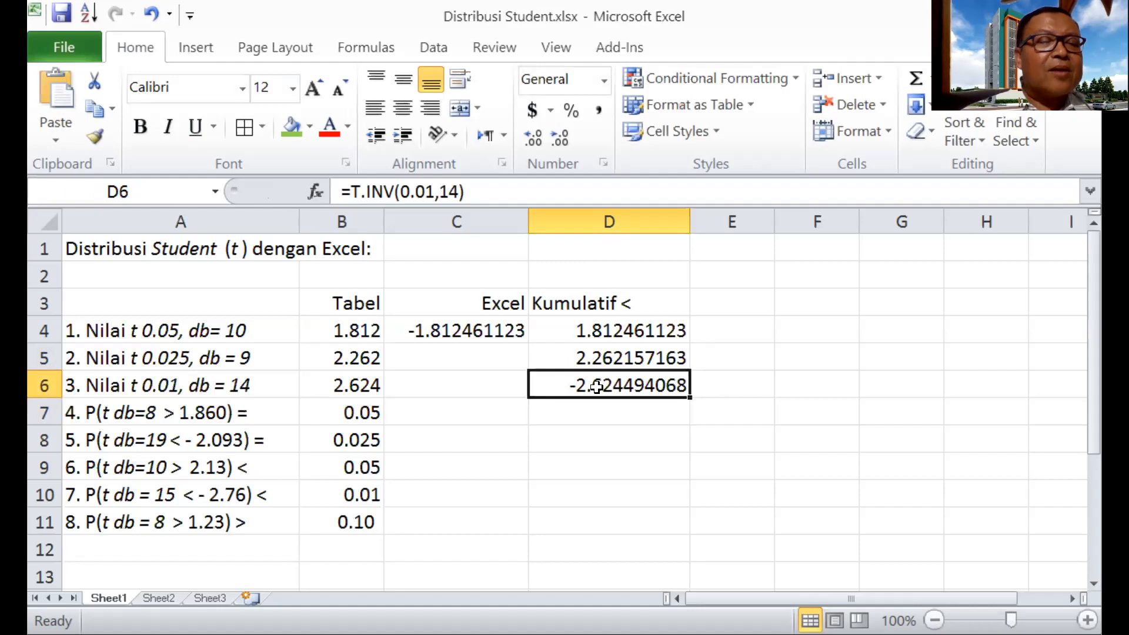
{"action": "left_click", "coordinate": [430, 192]}
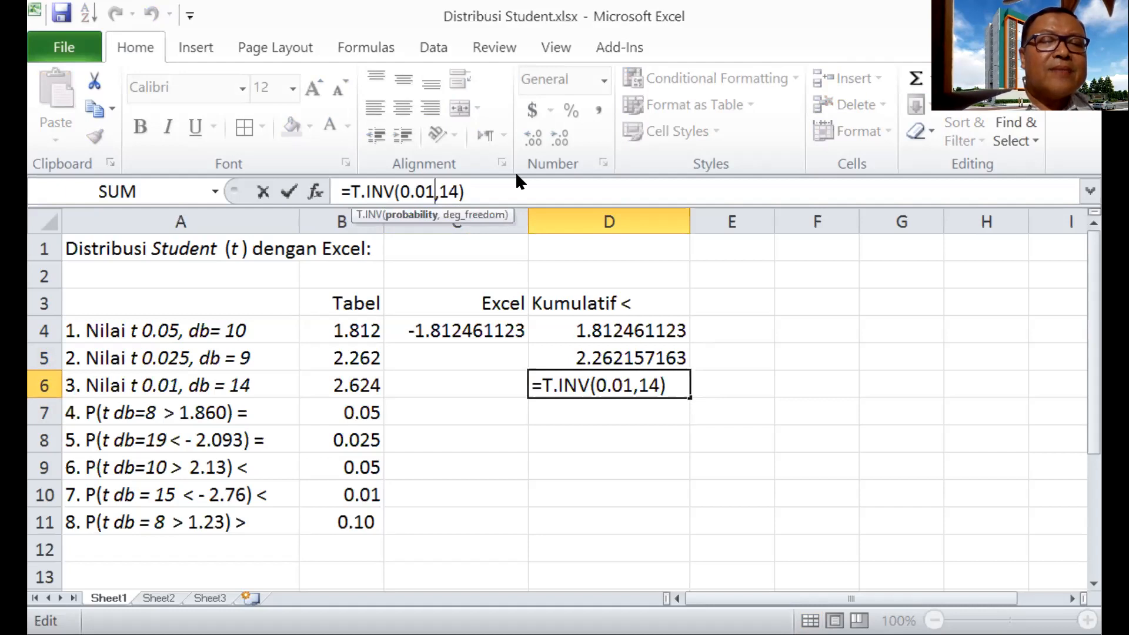
{"action": "key", "text": "BackSpace"}
{"action": "key", "text": "BackSpace"}
{"action": "type", "text": "99"}
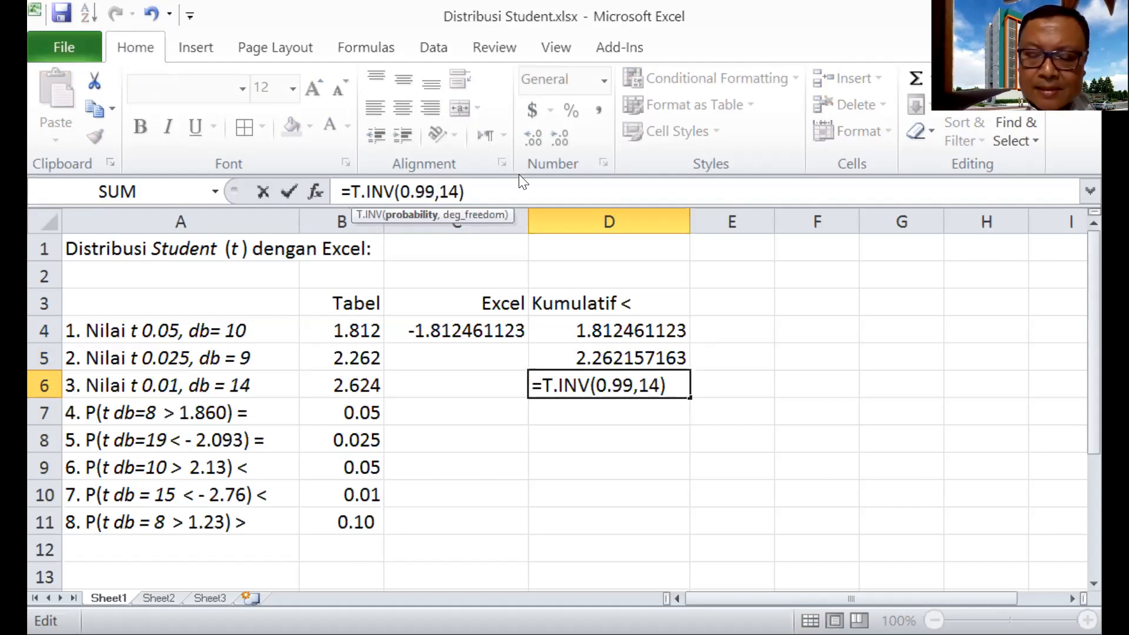
{"action": "key", "text": "Return"}
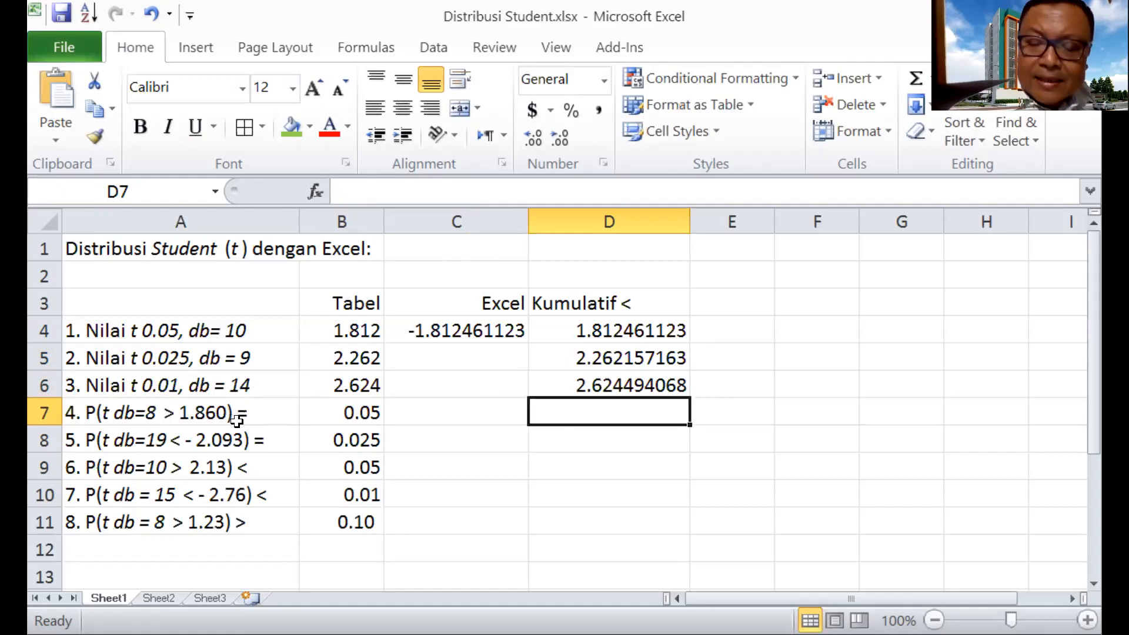
Step: Calculate item 4's upper-tail probability in cell D7 with the formula =1-T.DIST(1.860,8,1)
{"action": "type", "text": "=t"}
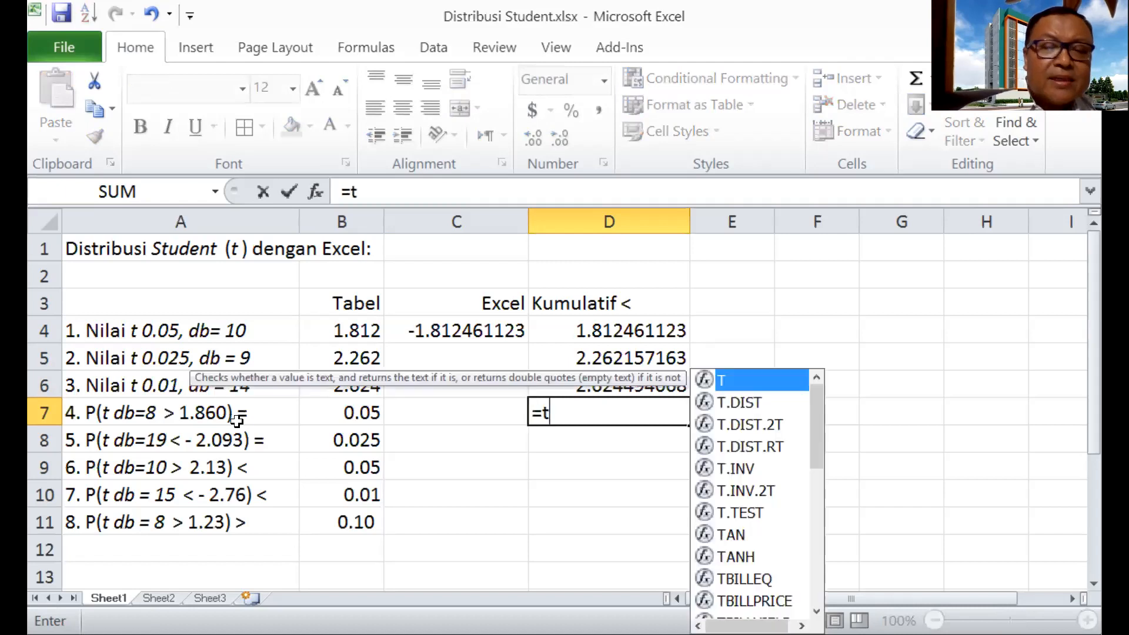
{"action": "double_click", "coordinate": [739, 402]}
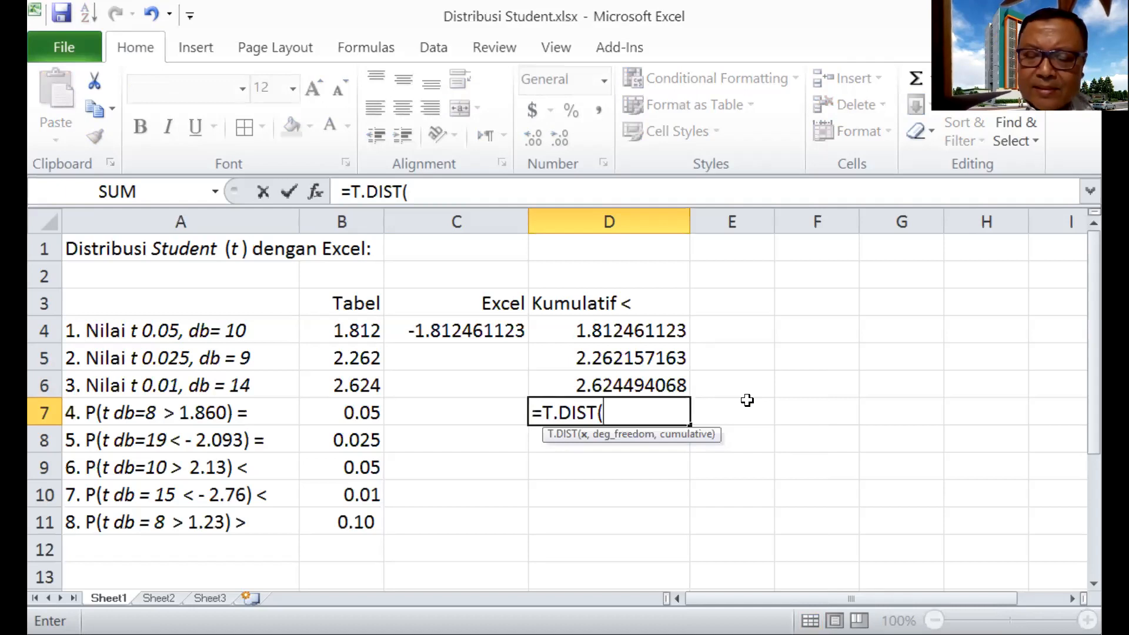
{"action": "key", "text": "BackSpace"}
{"action": "key", "text": "BackSpace"}
{"action": "key", "text": "BackSpace"}
{"action": "key", "text": "BackSpace"}
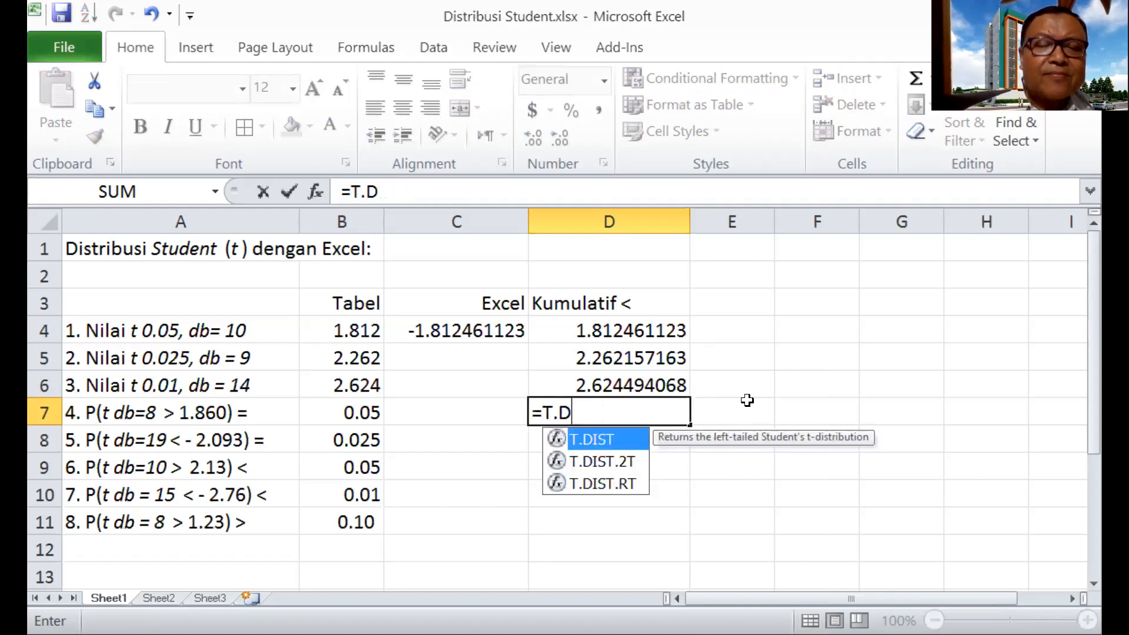
{"action": "key", "text": "BackSpace"}
{"action": "key", "text": "BackSpace"}
{"action": "key", "text": "BackSpace"}
{"action": "type", "text": "1"}
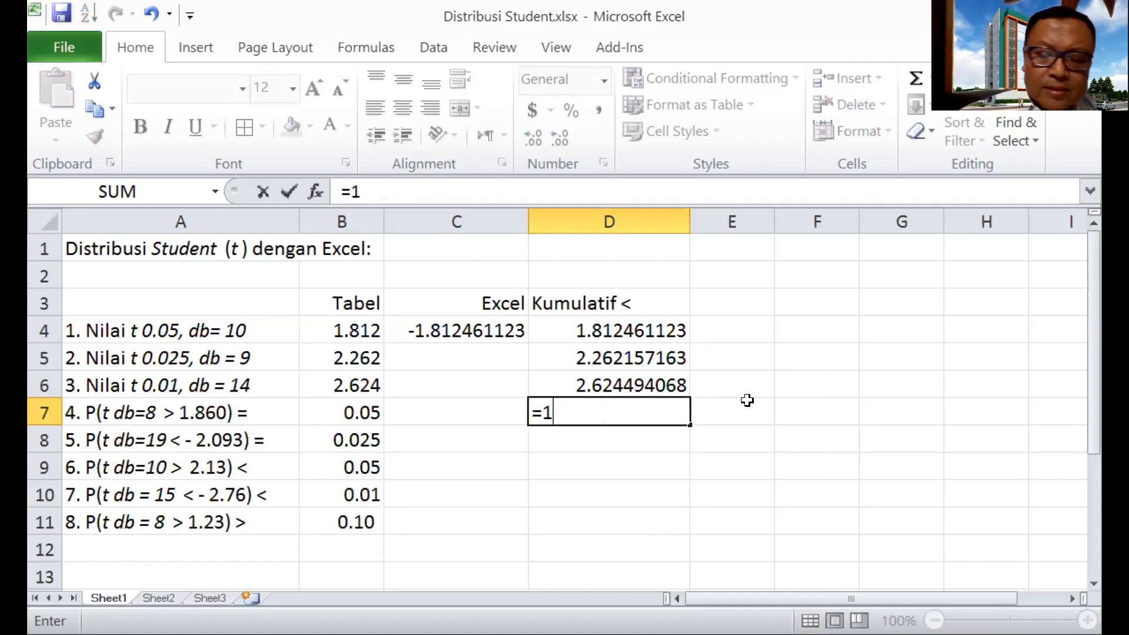
{"action": "type", "text": "-"}
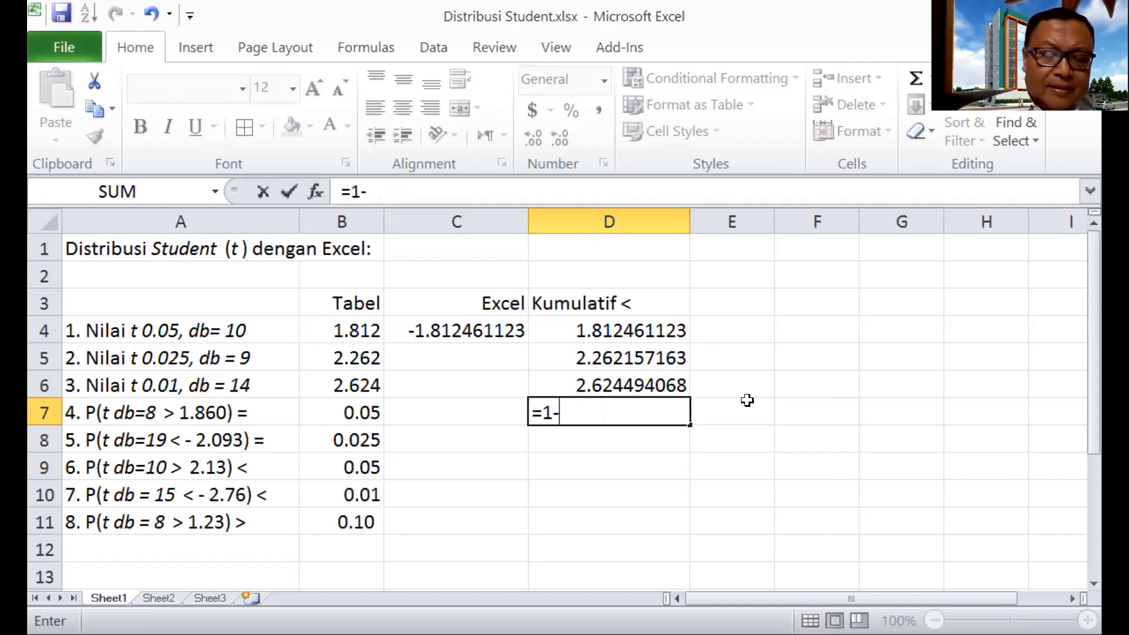
{"action": "type", "text": "t"}
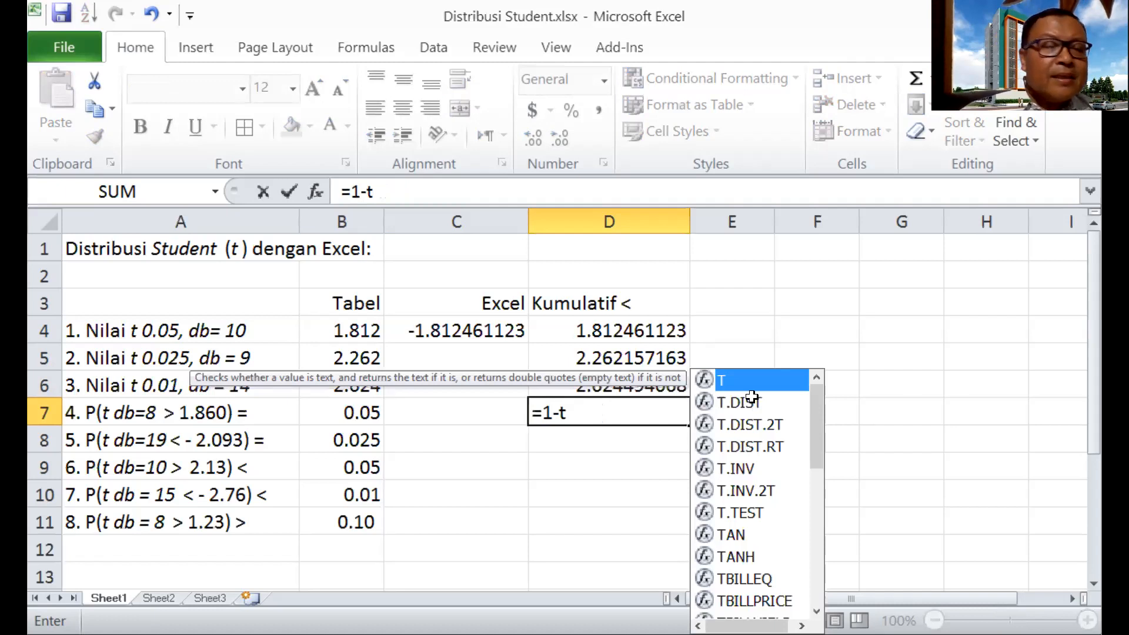
{"action": "double_click", "coordinate": [742, 403]}
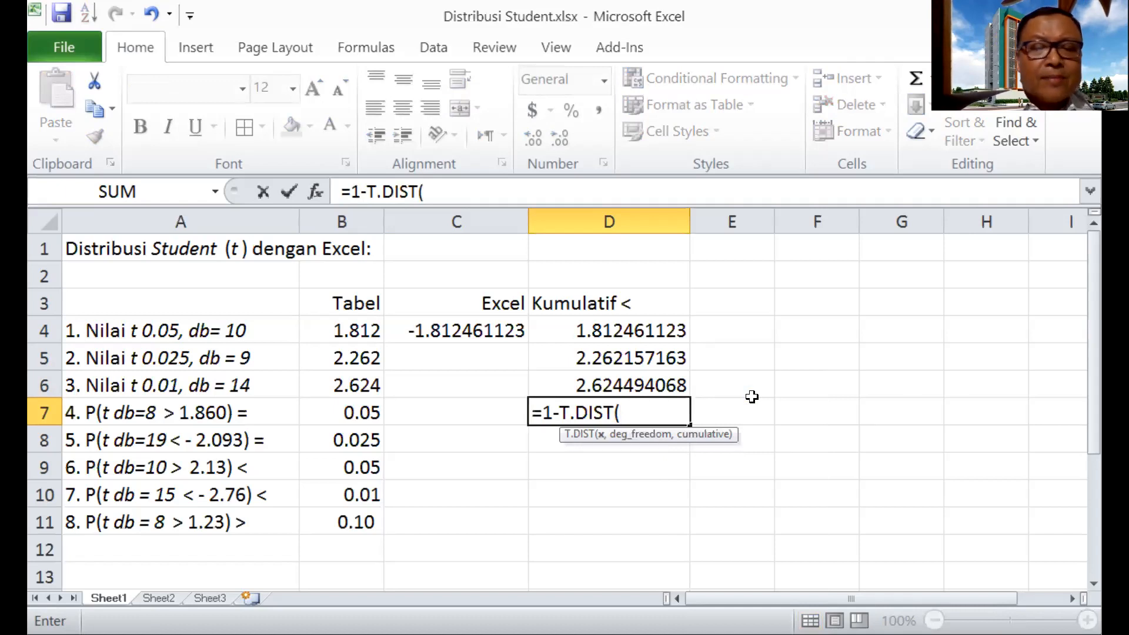
{"action": "type", "text": "1."}
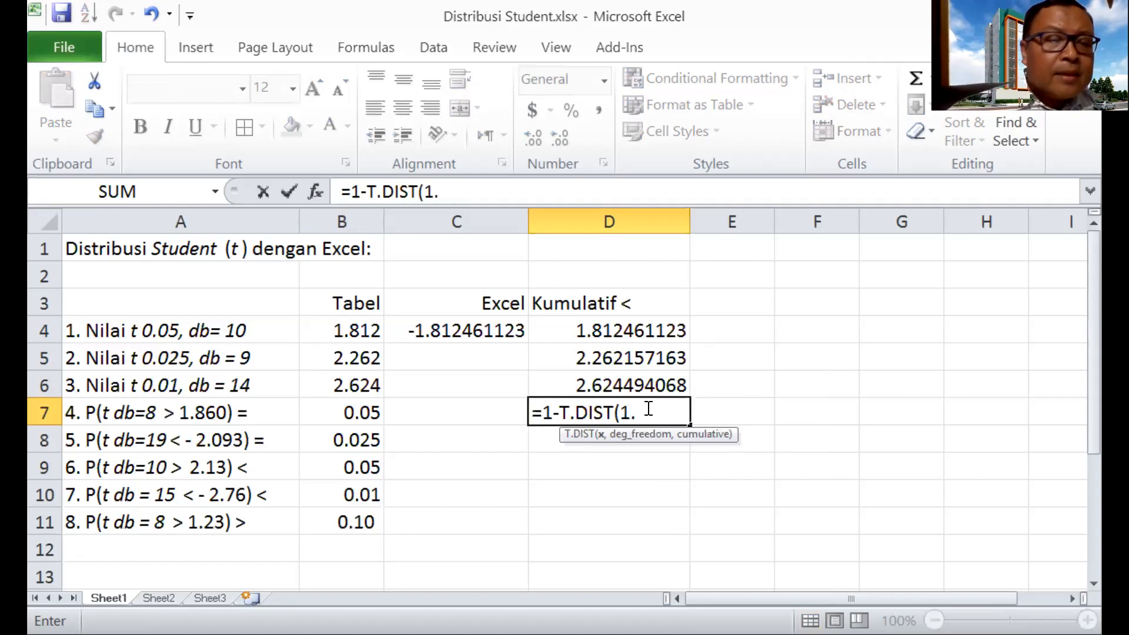
{"action": "type", "text": "8"}
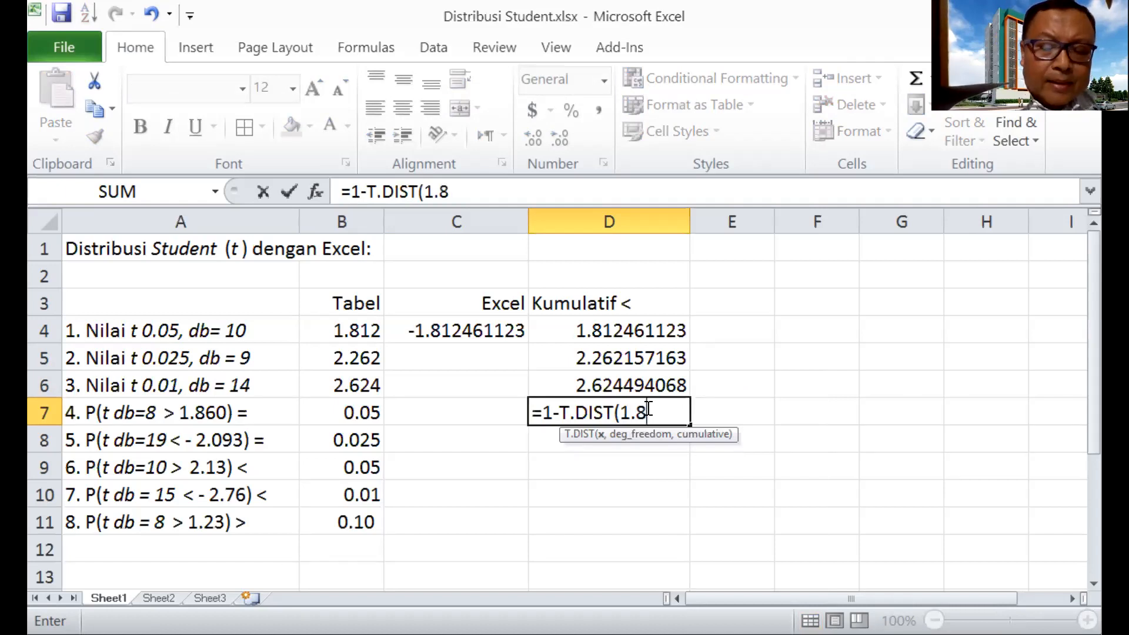
{"action": "type", "text": "60"}
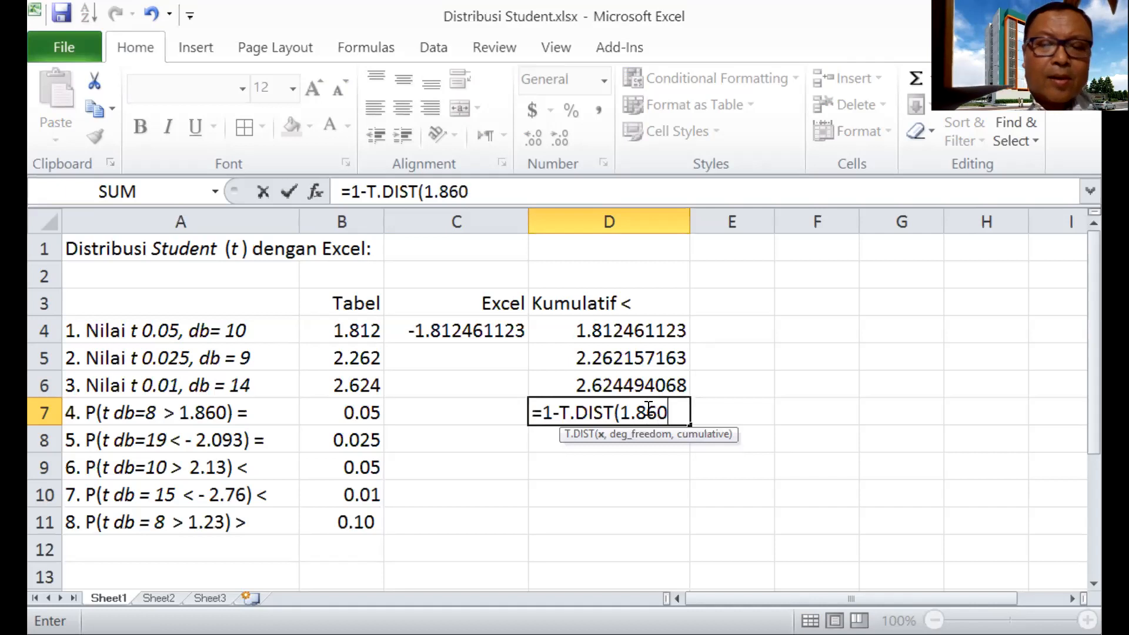
{"action": "type", "text": ","}
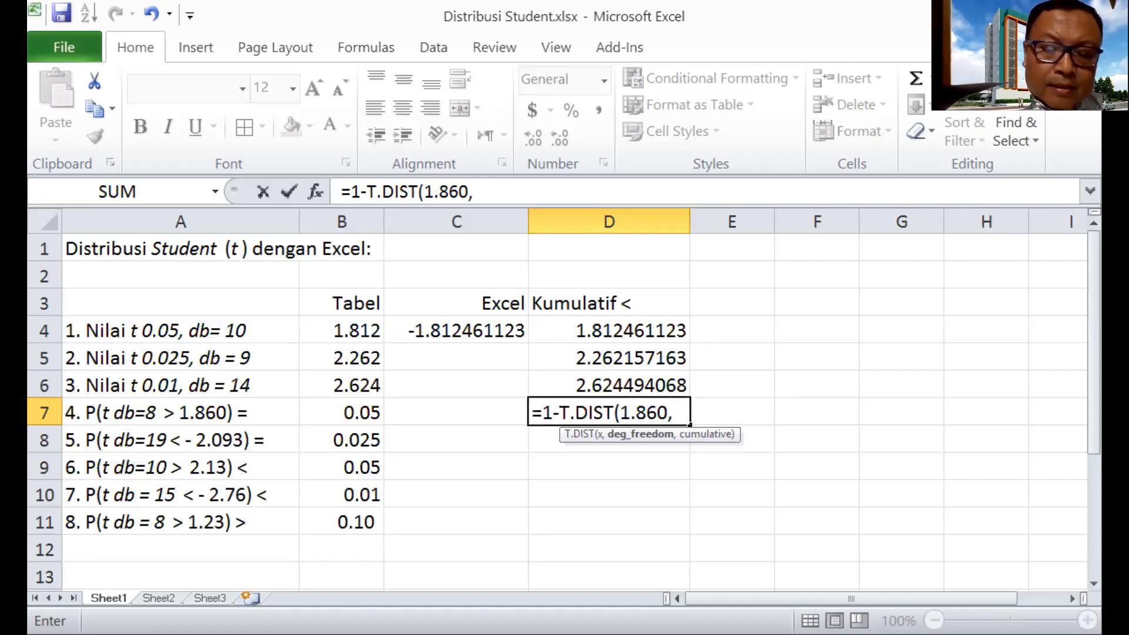
{"action": "type", "text": "8"}
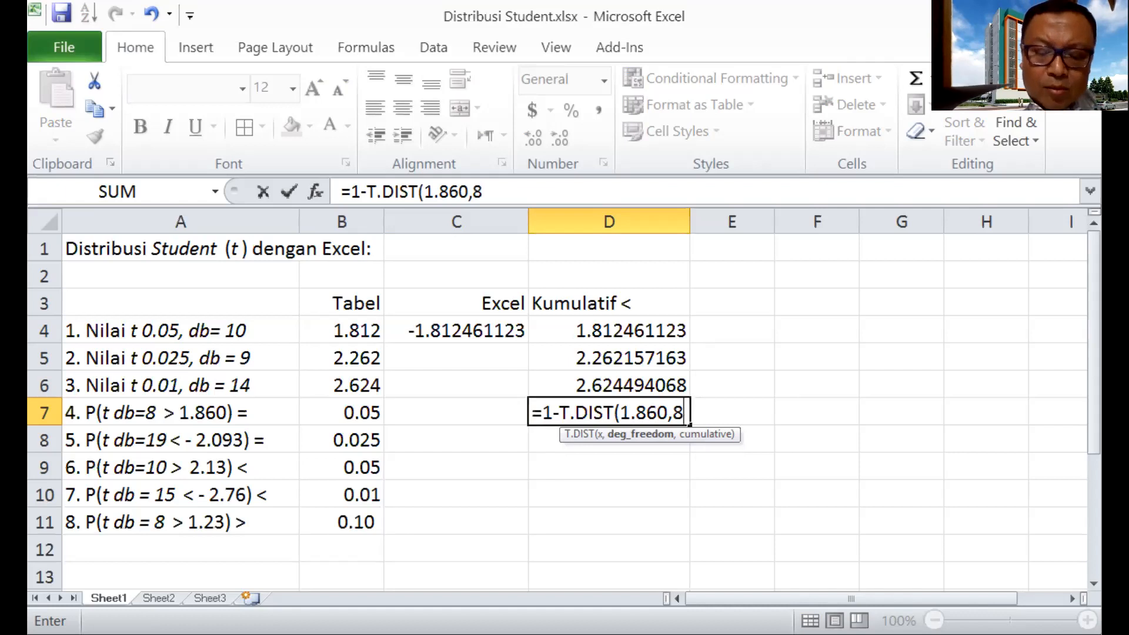
{"action": "type", "text": ",1"}
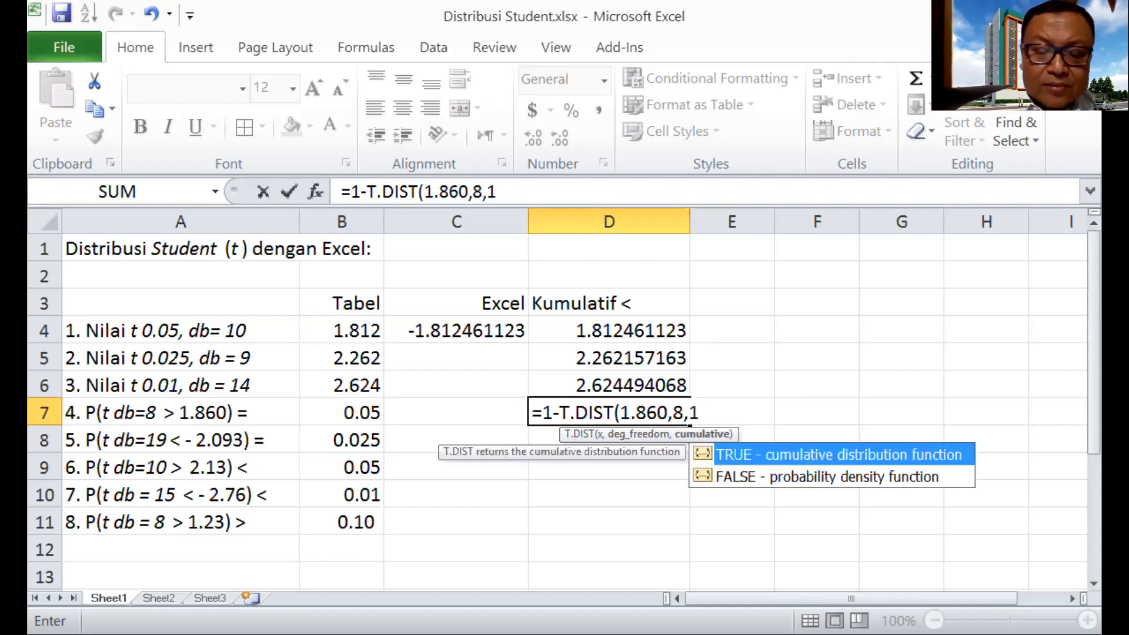
{"action": "type", "text": ")"}
{"action": "key", "text": "Return"}
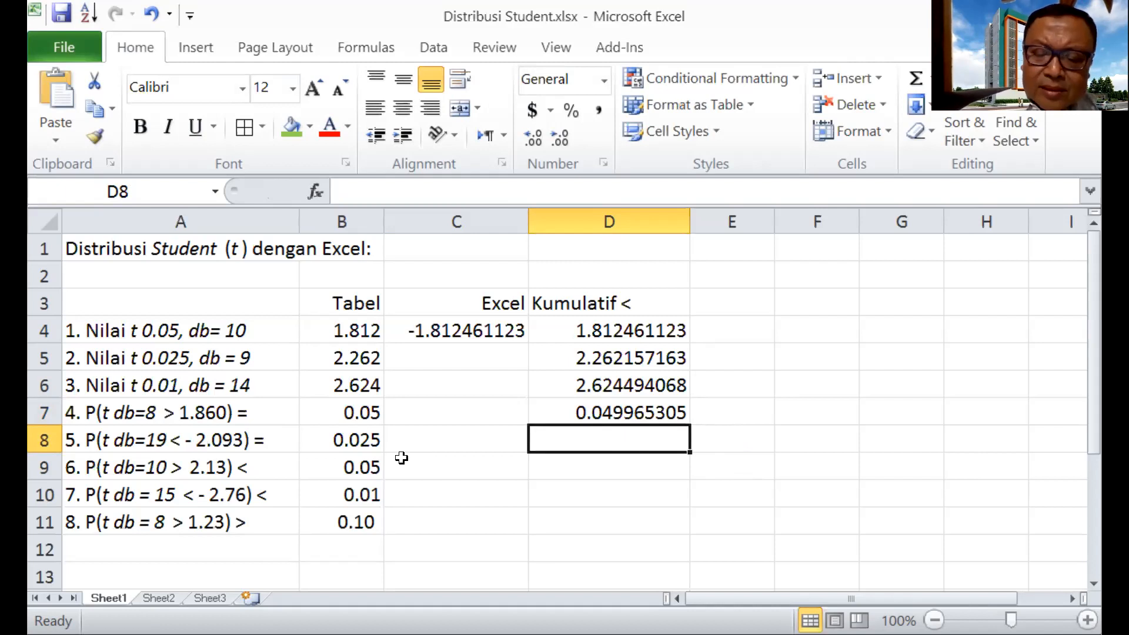
Step: Calculate item 5's lower-tail probability in cell D8 with the formula =T.DIST(-2.093,19,1)
{"action": "type", "text": "="}
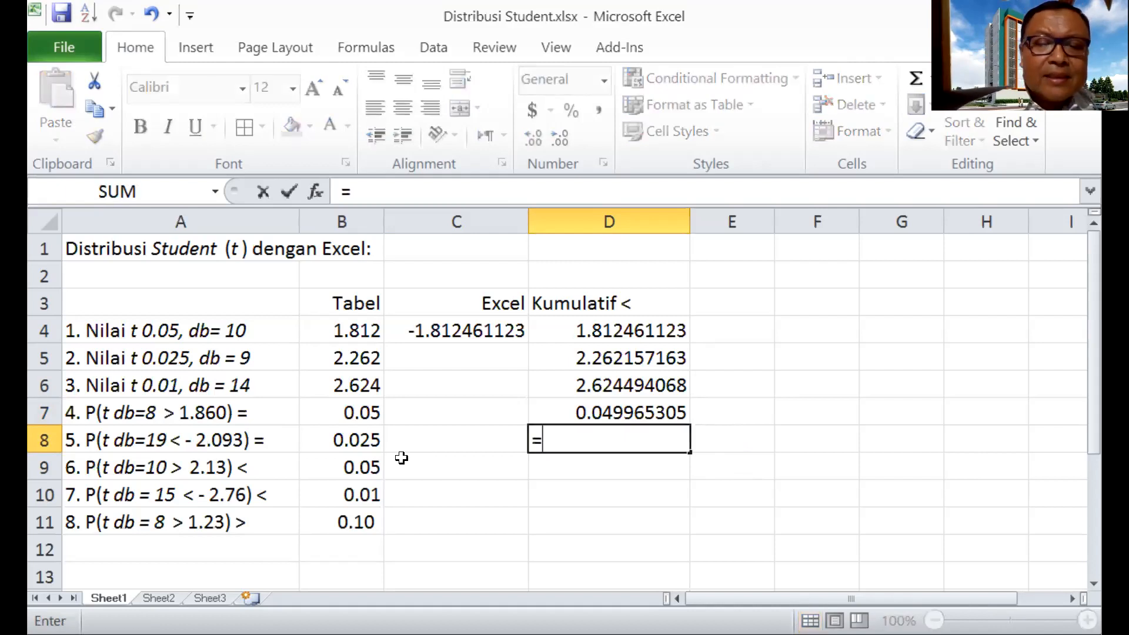
{"action": "type", "text": "t"}
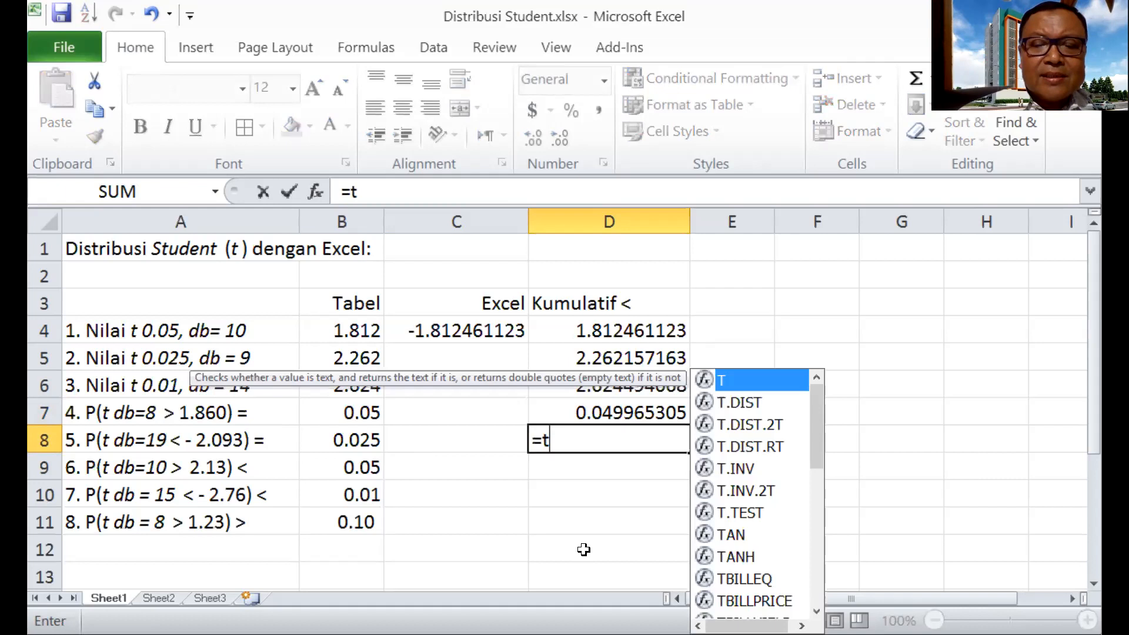
{"action": "double_click", "coordinate": [739, 404]}
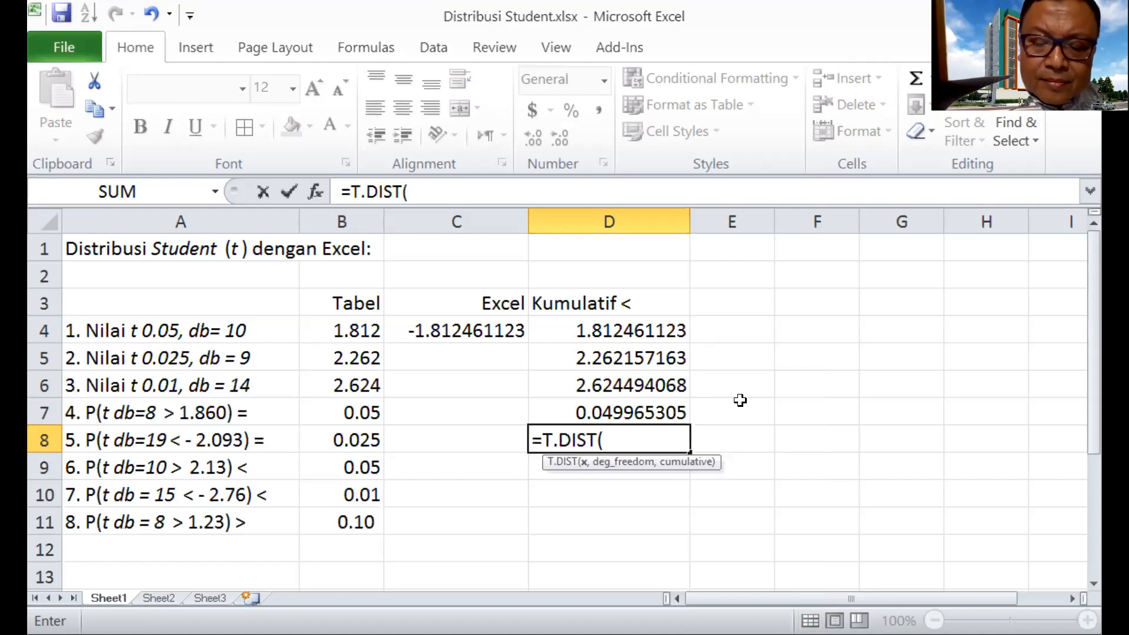
{"action": "type", "text": "-2."}
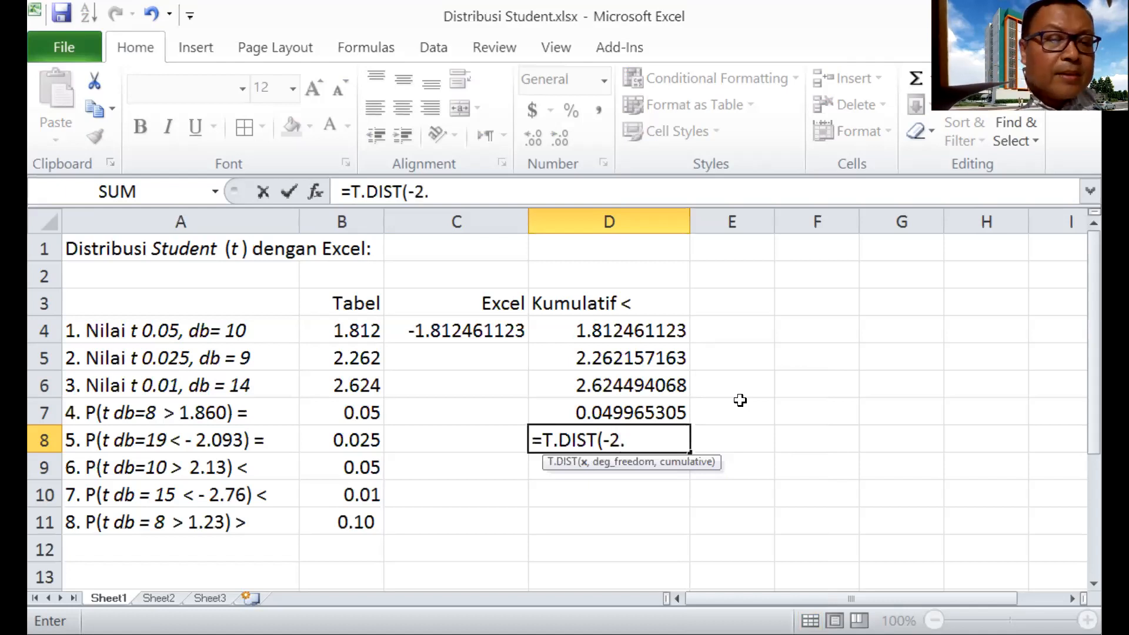
{"action": "type", "text": "0"}
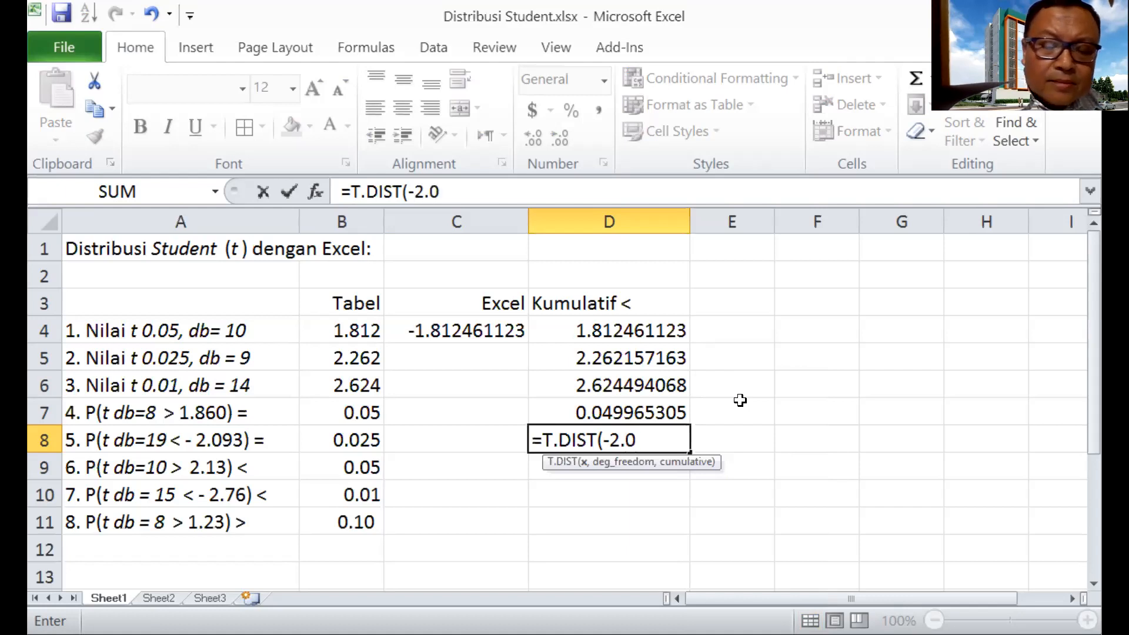
{"action": "type", "text": "93"}
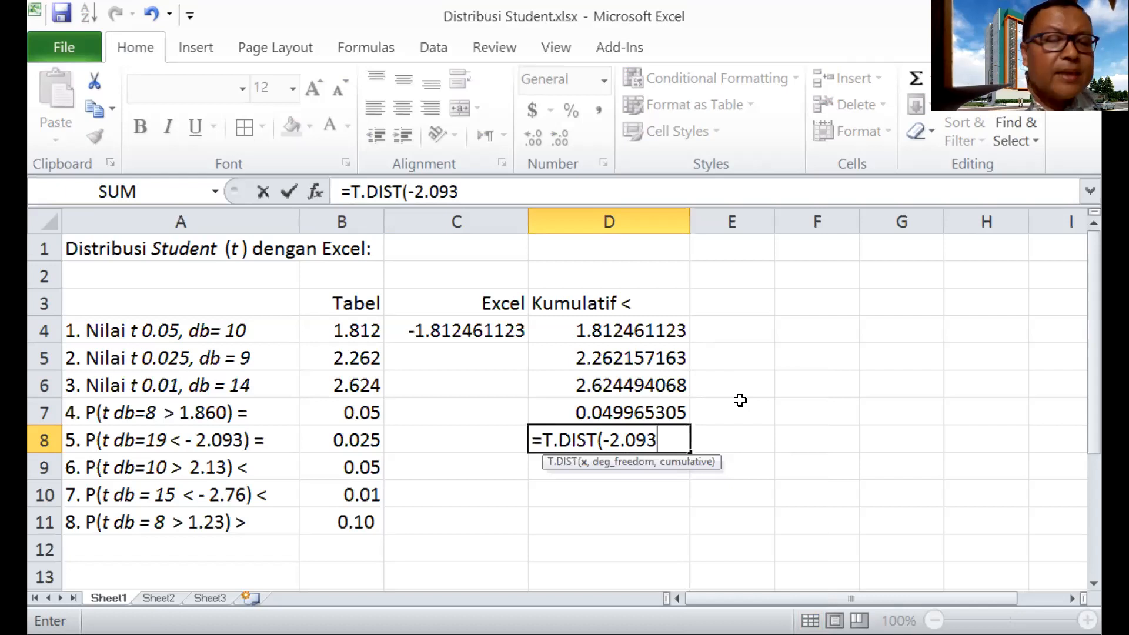
{"action": "type", "text": ","}
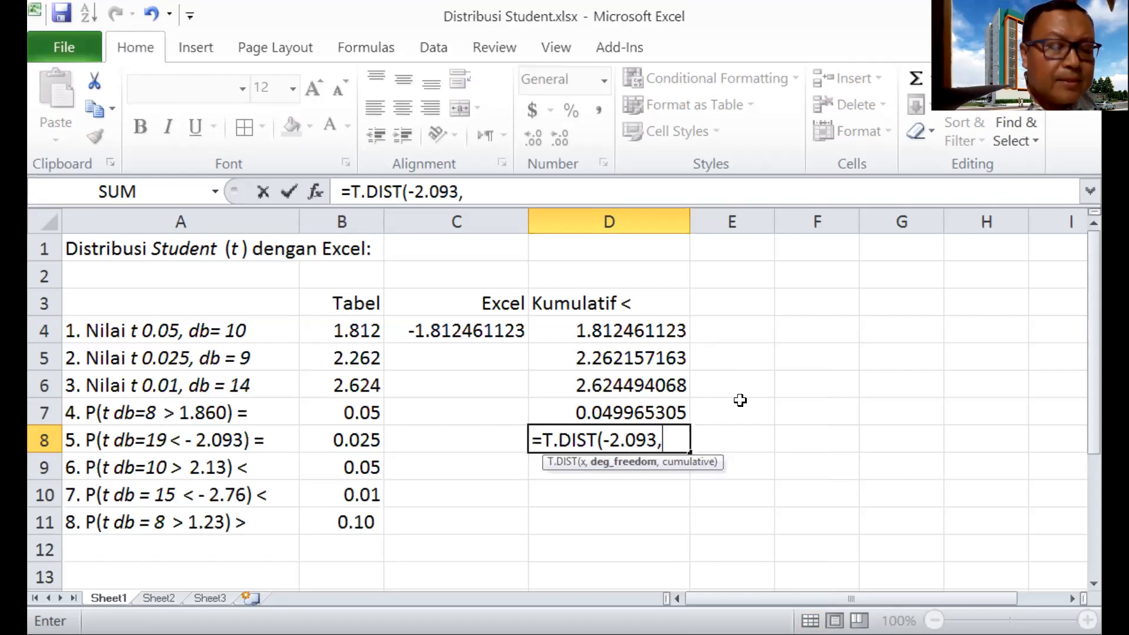
{"action": "type", "text": "19"}
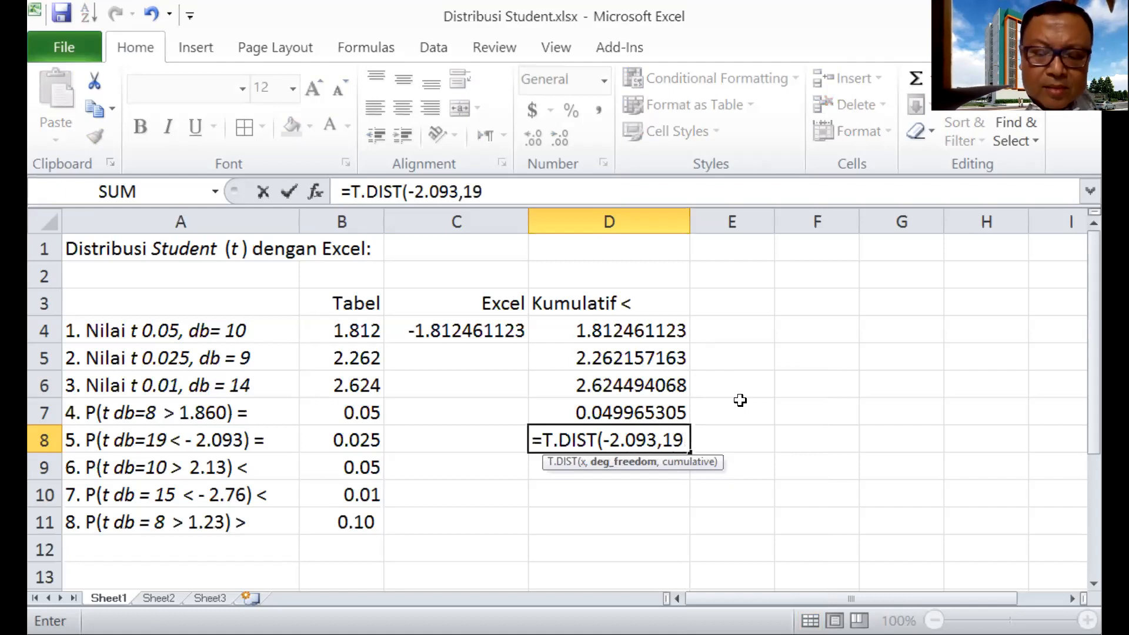
{"action": "type", "text": ",1)"}
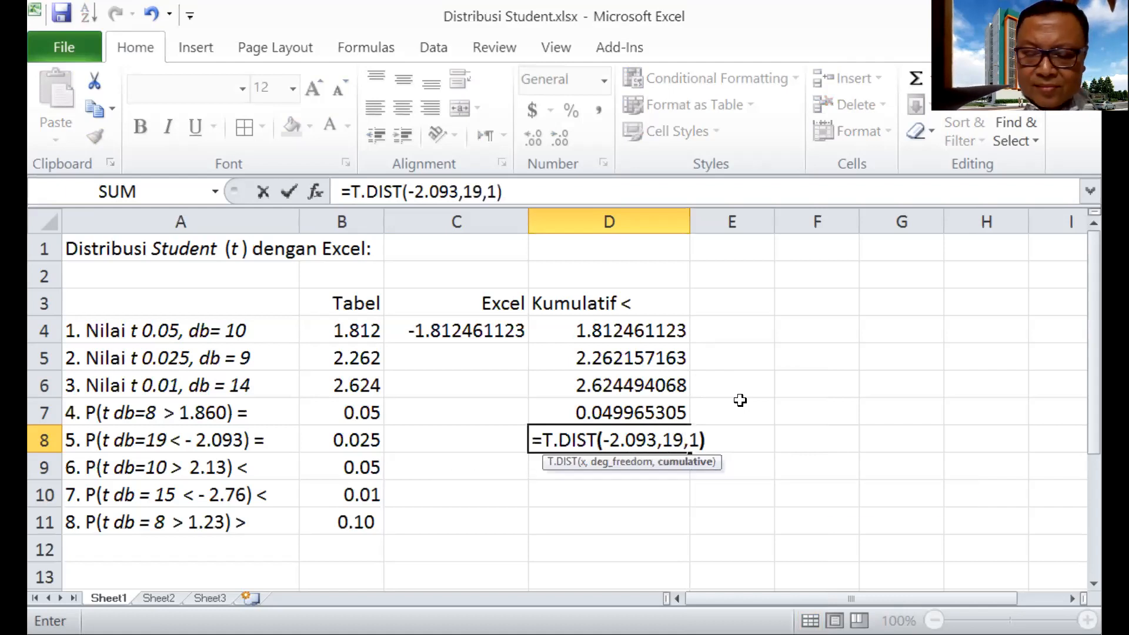
{"action": "key", "text": "Return"}
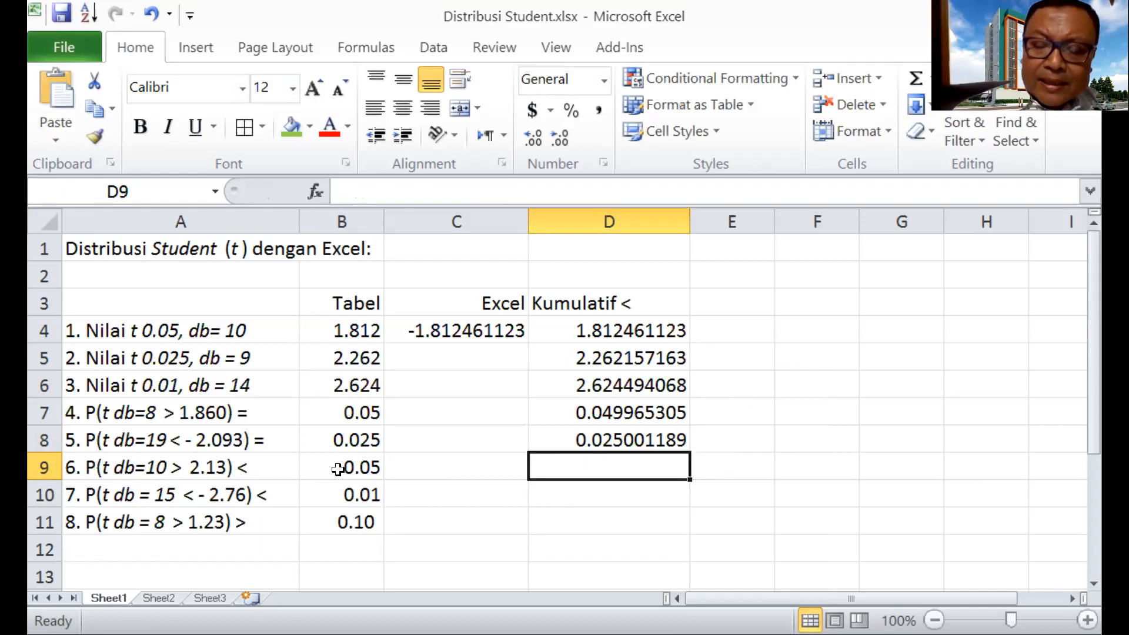
{"action": "type", "text": "="}
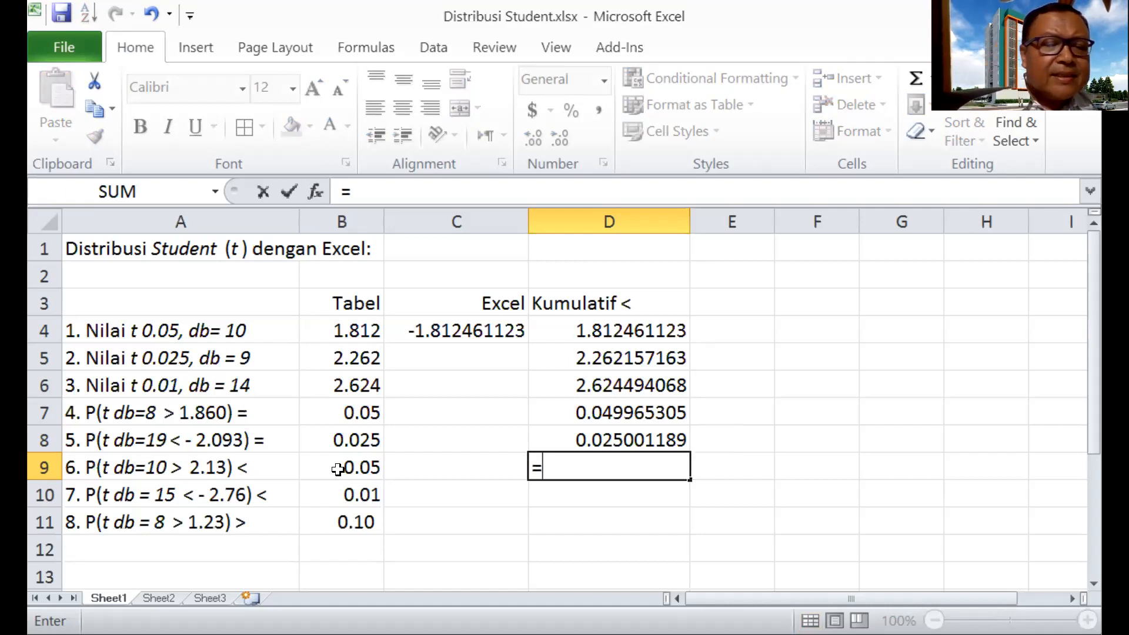
{"action": "key", "text": "BackSpace"}
{"action": "type", "text": "1"}
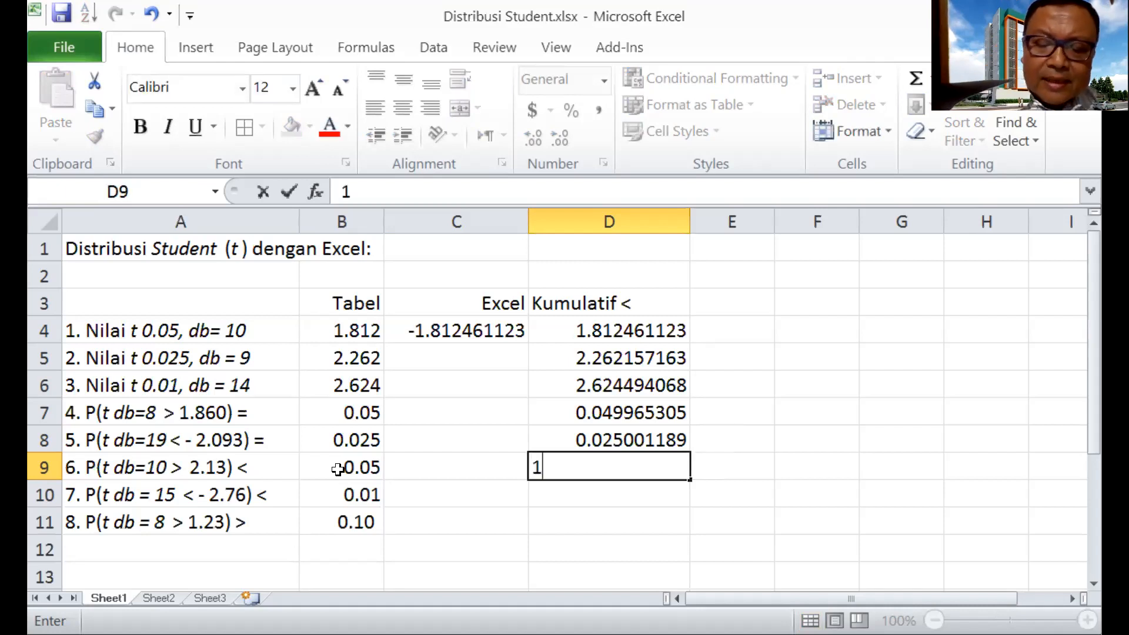
{"action": "type", "text": "-"}
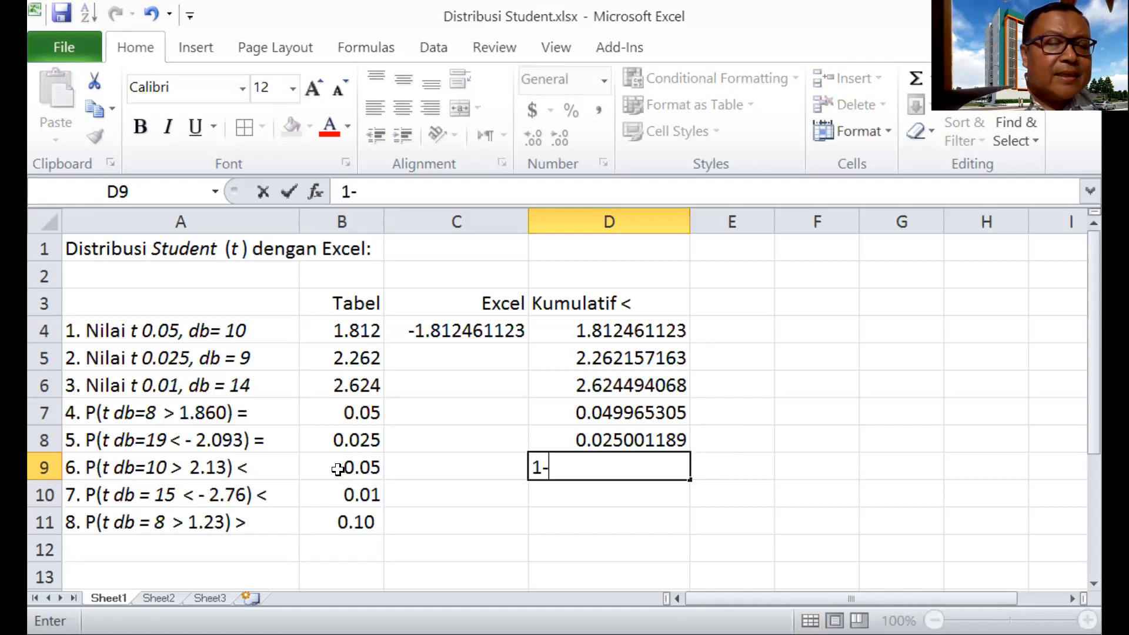
{"action": "type", "text": "t"}
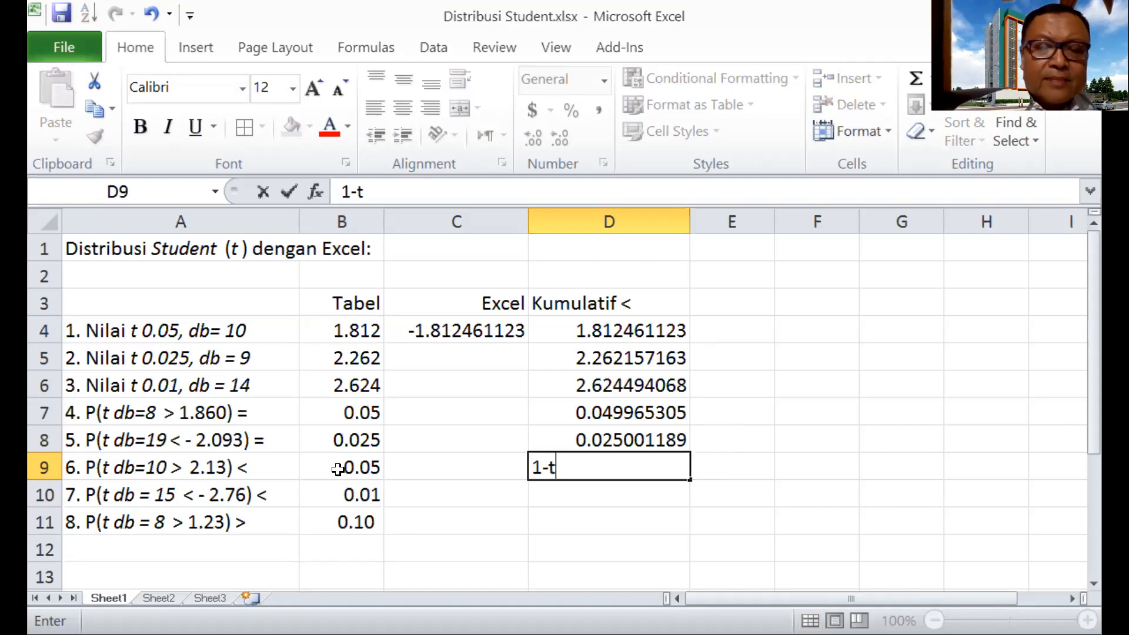
{"action": "key", "text": "BackSpace"}
{"action": "key", "text": "BackSpace"}
{"action": "key", "text": "BackSpace"}
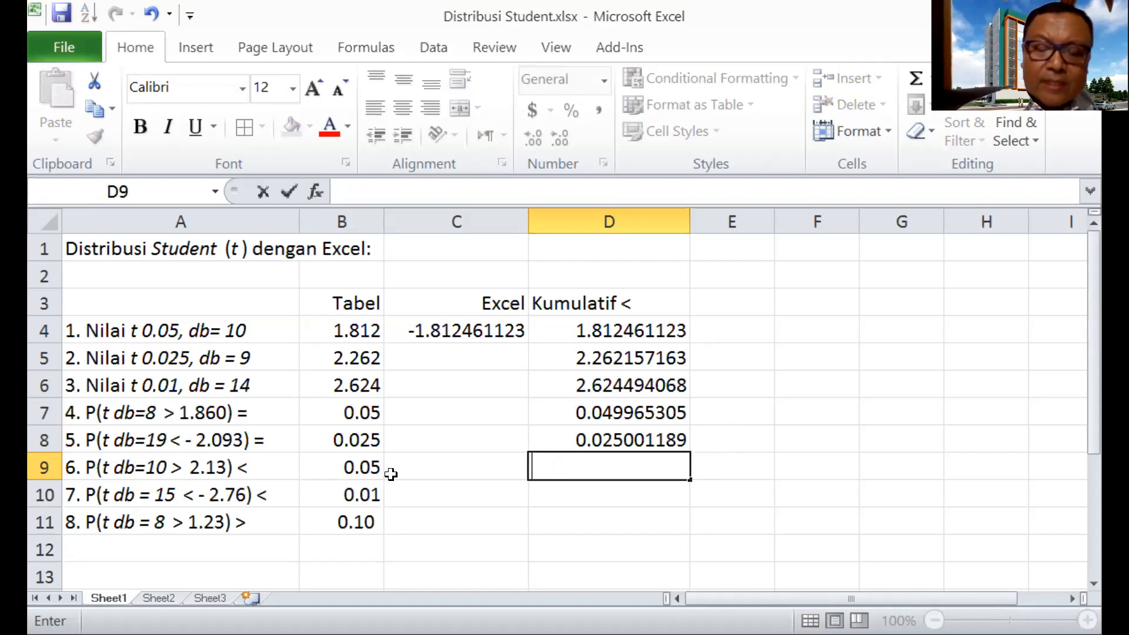
Step: Calculate item 6's upper-tail probability in cell D9 with the formula =1-T.DIST(2.13,10,1)
{"action": "type", "text": "="}
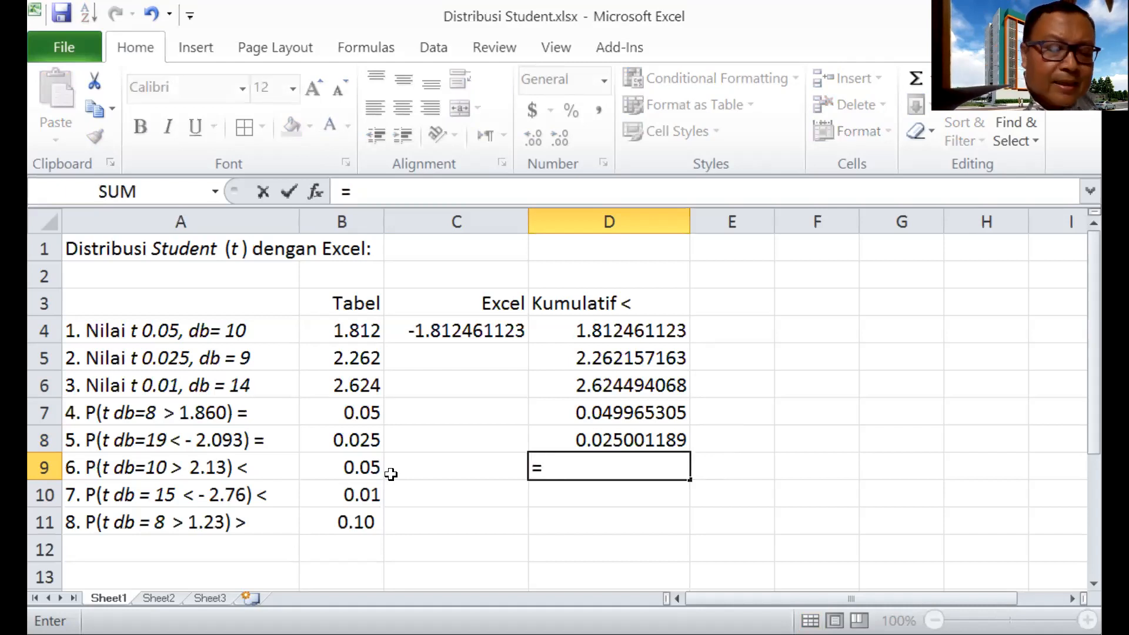
{"action": "type", "text": "1-"}
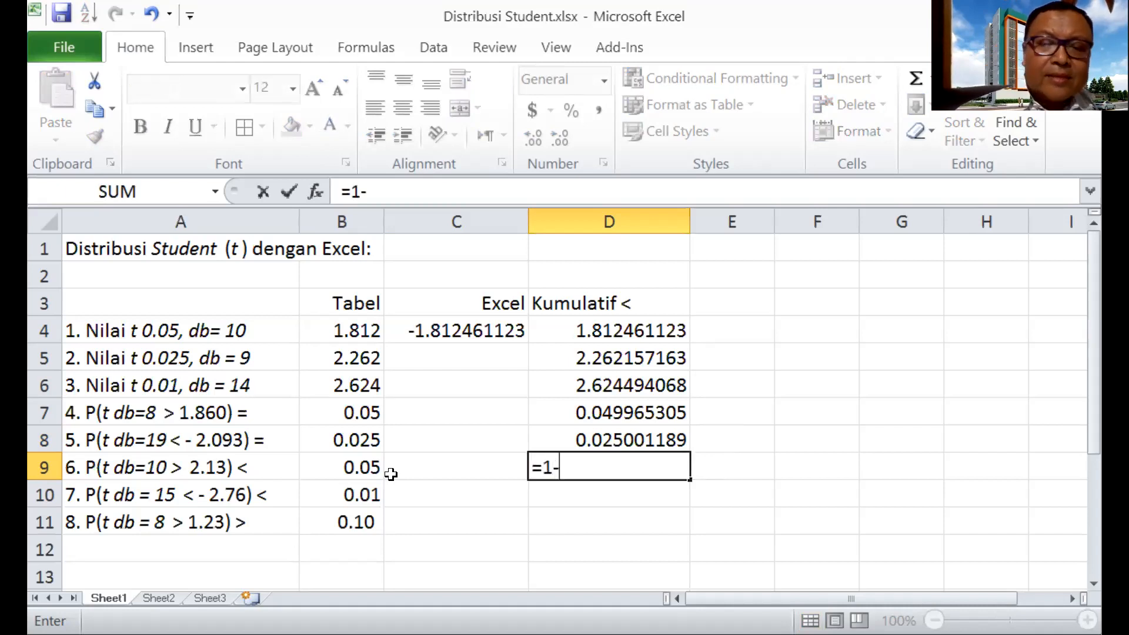
{"action": "type", "text": "t"}
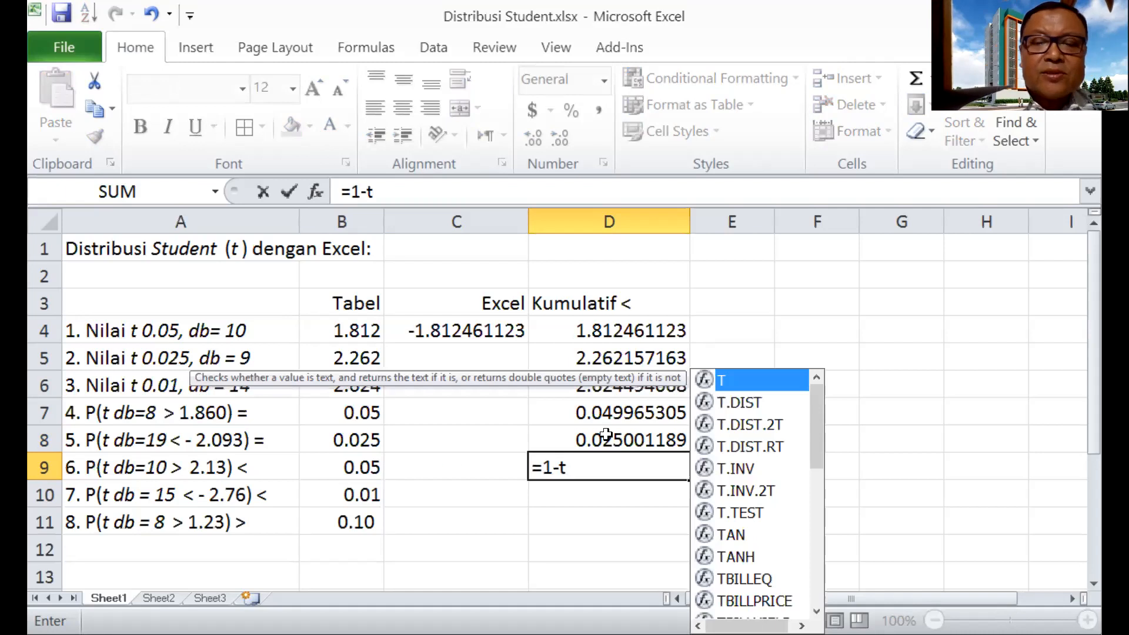
{"action": "double_click", "coordinate": [744, 406]}
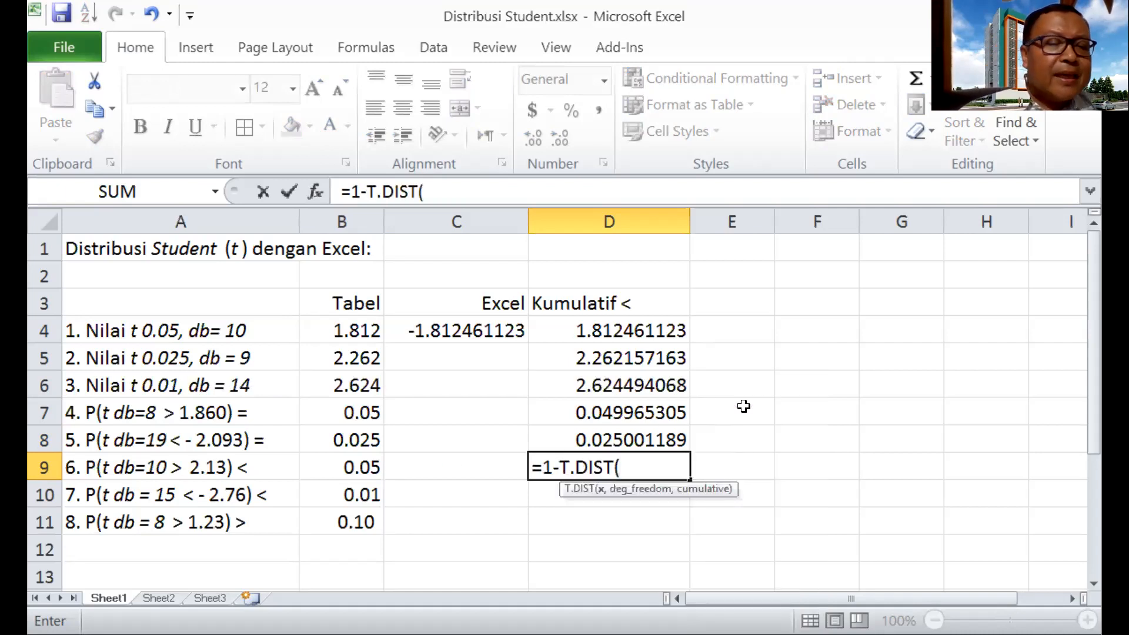
{"action": "type", "text": "2"}
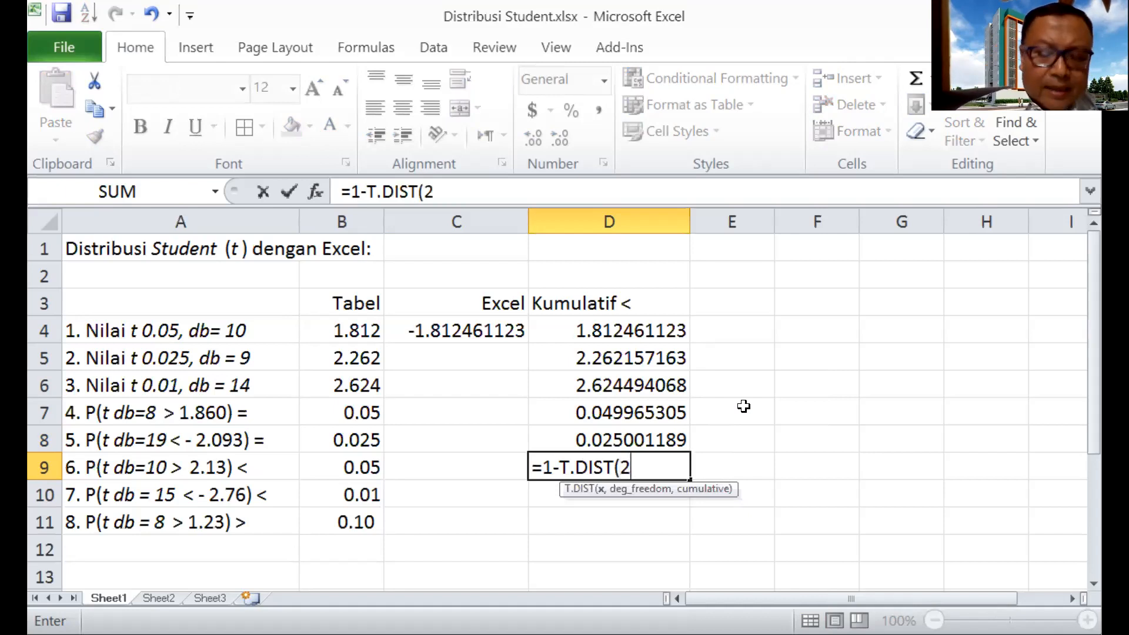
{"action": "type", "text": ".13"}
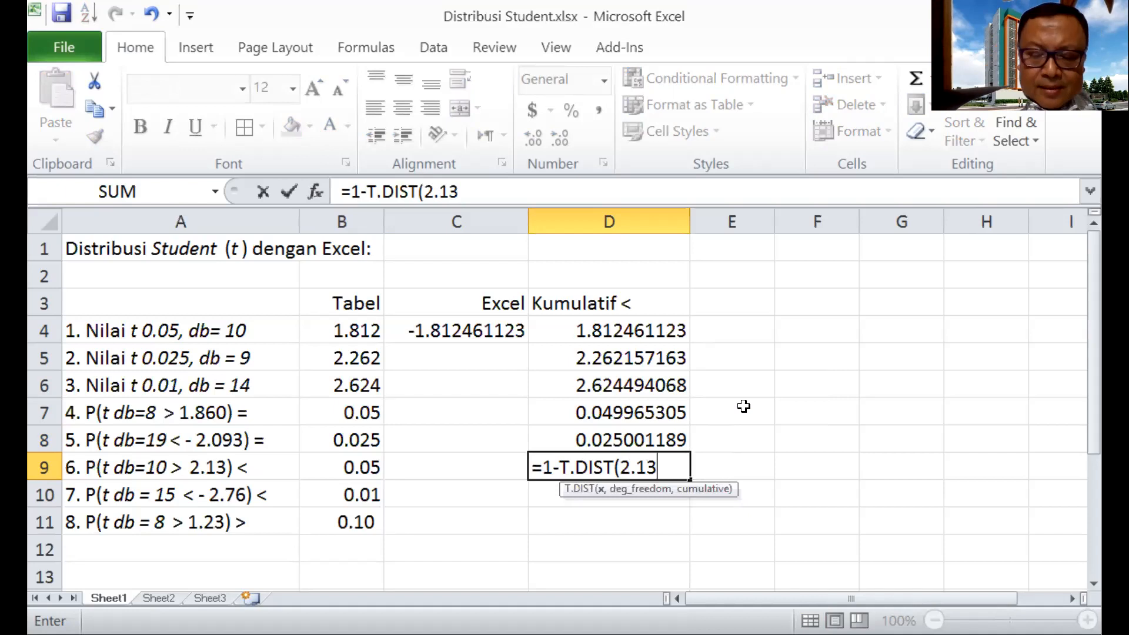
{"action": "type", "text": ","}
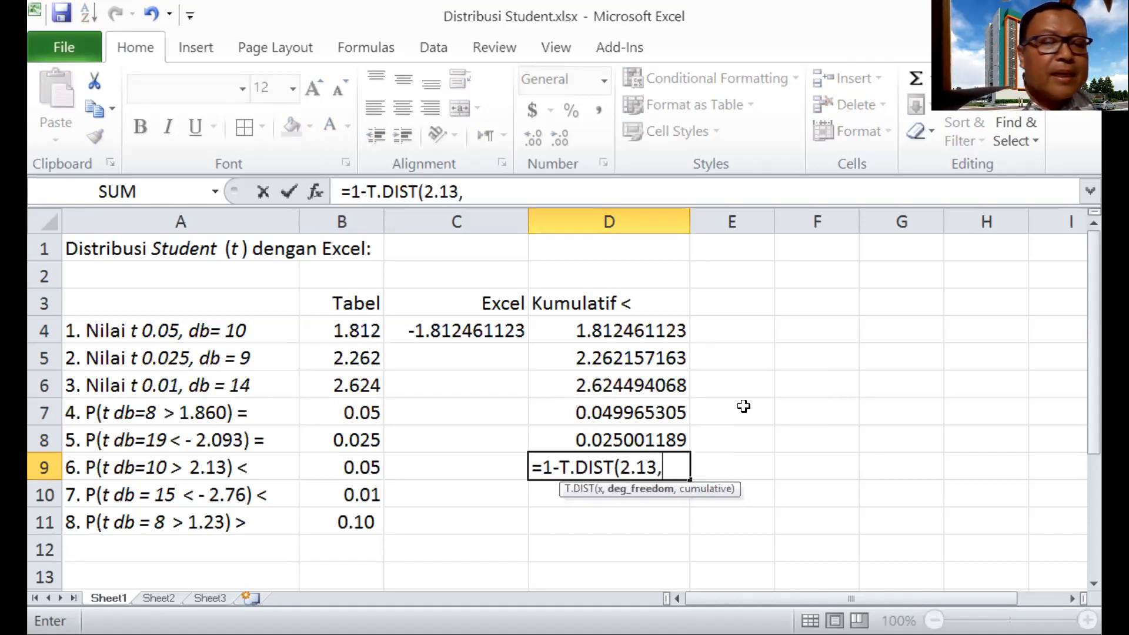
{"action": "type", "text": "10"}
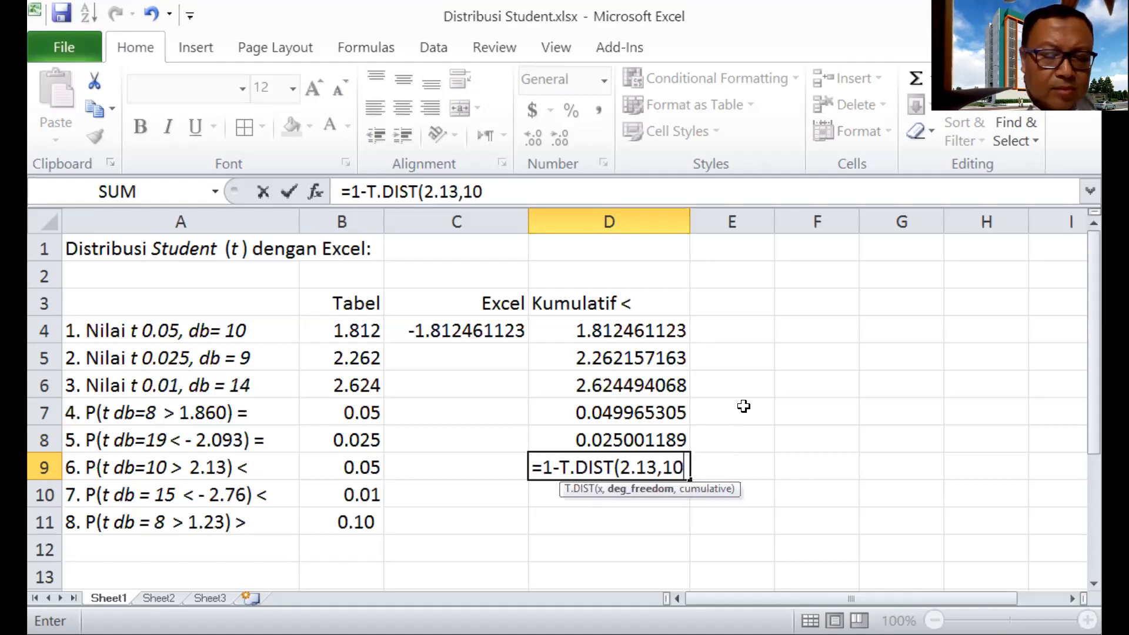
{"action": "type", "text": ",1)"}
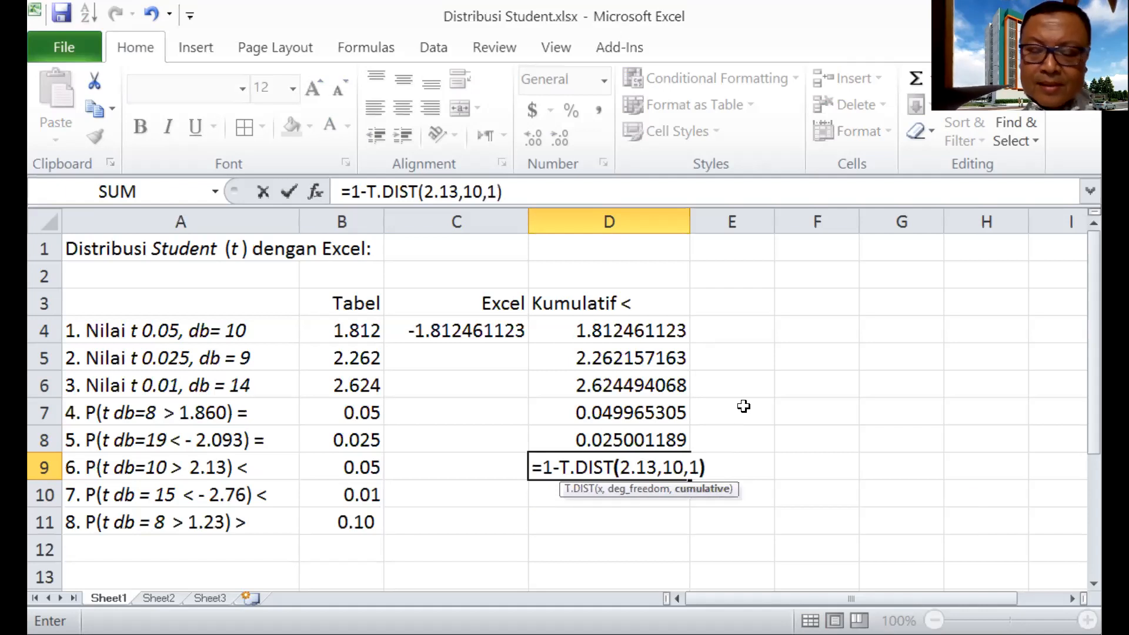
{"action": "key", "text": "Return"}
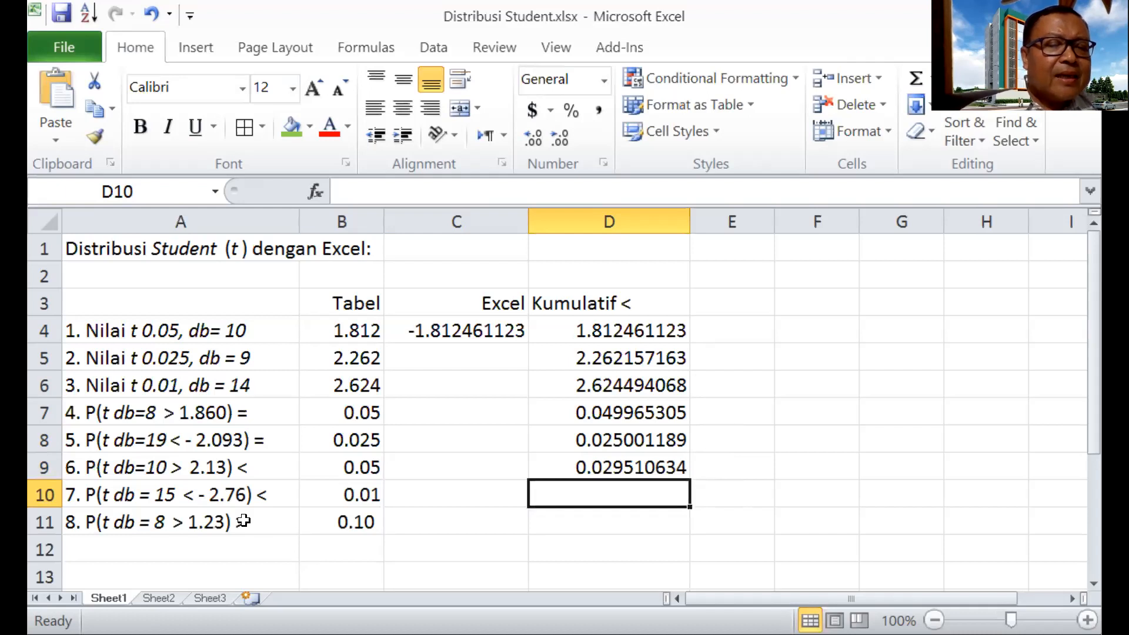
Step: Calculate item 7's lower-tail probability in cell D10 with the formula =T.DIST(-2.76,15,1)
{"action": "type", "text": "="}
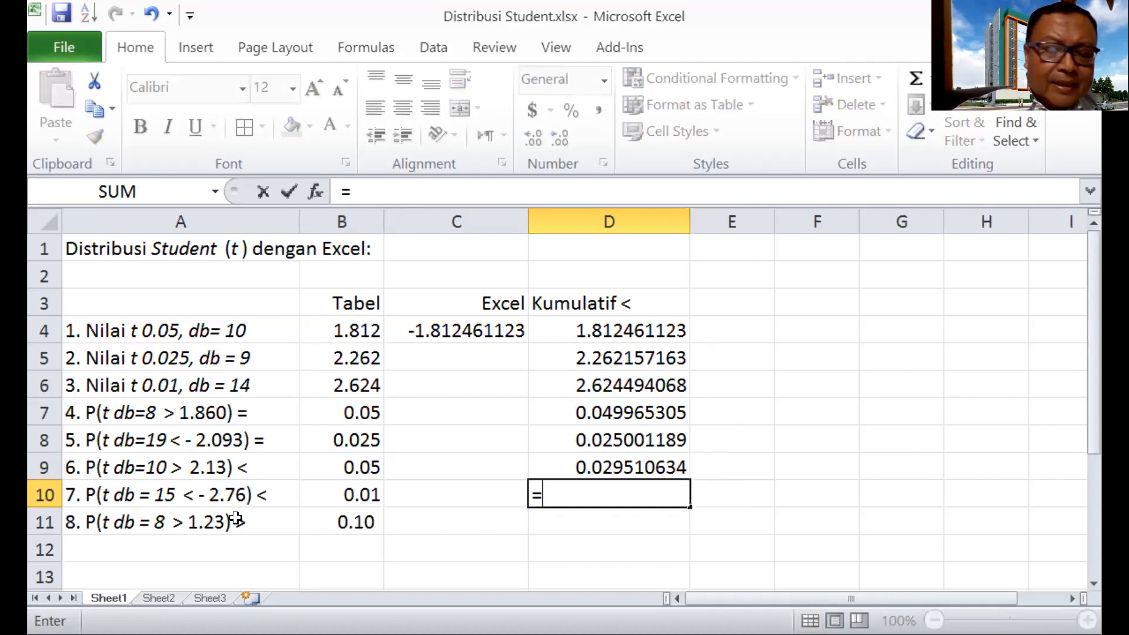
{"action": "type", "text": "t"}
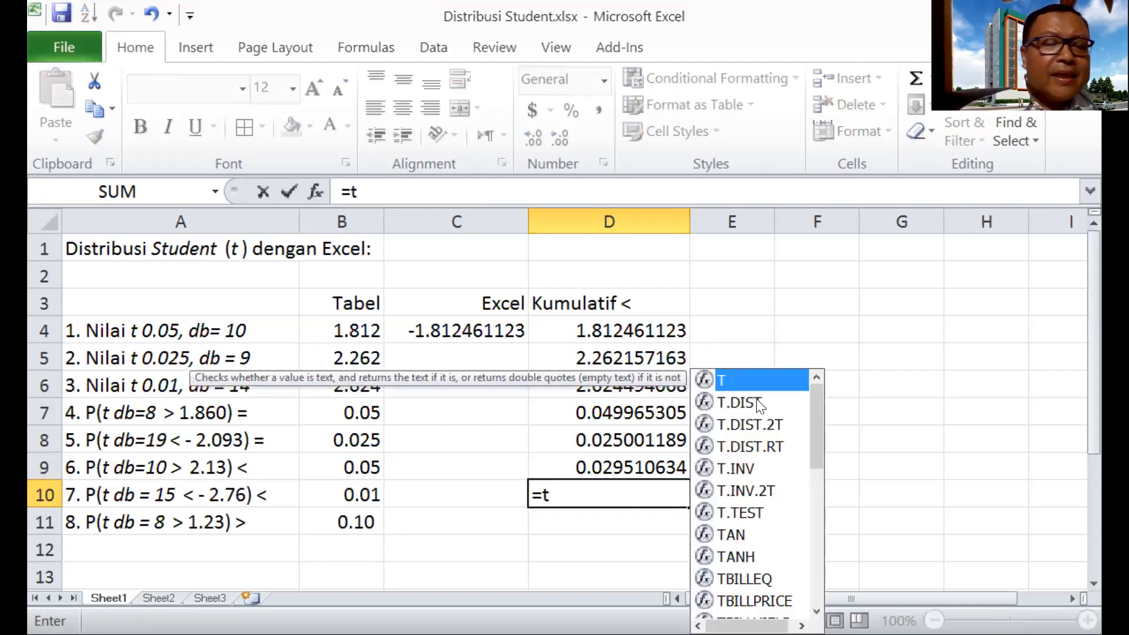
{"action": "double_click", "coordinate": [741, 403]}
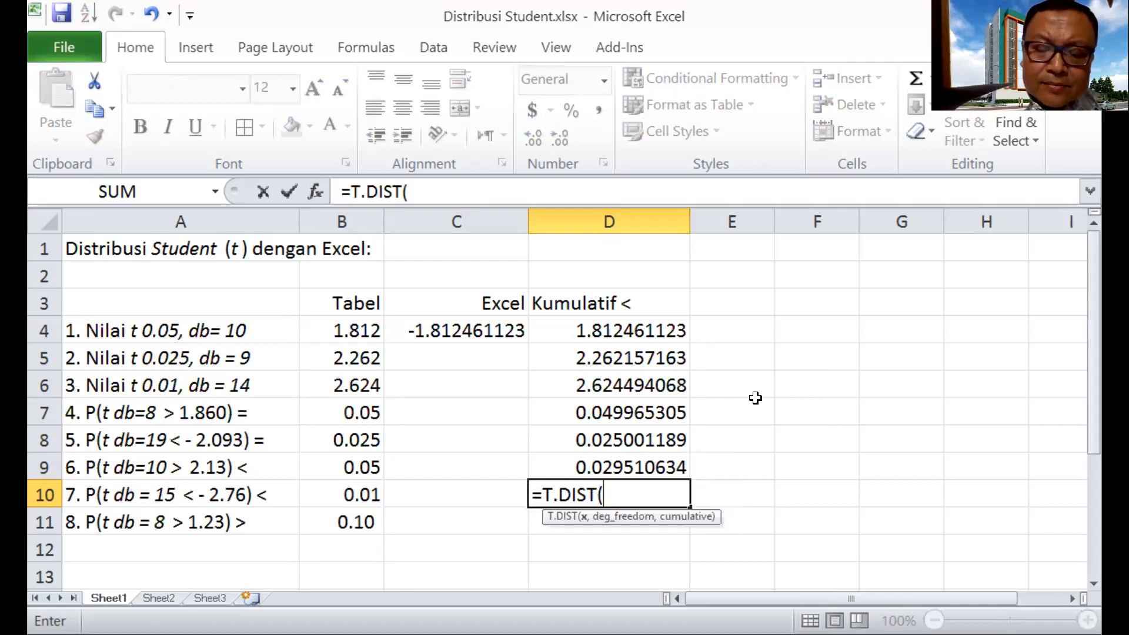
{"action": "type", "text": "-2.76"}
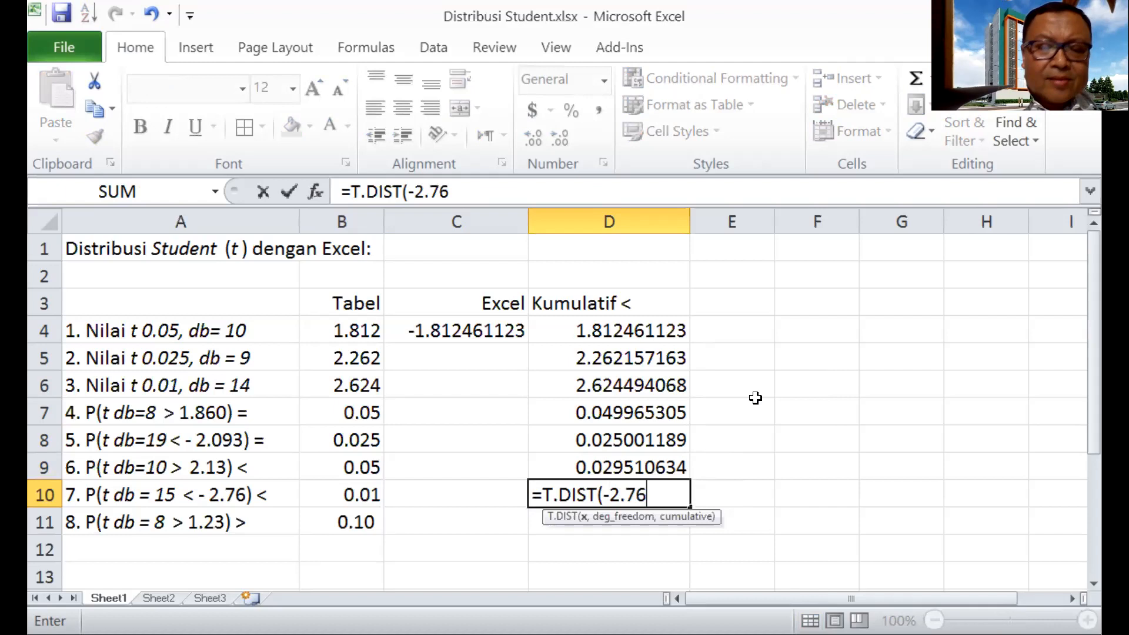
{"action": "type", "text": ","}
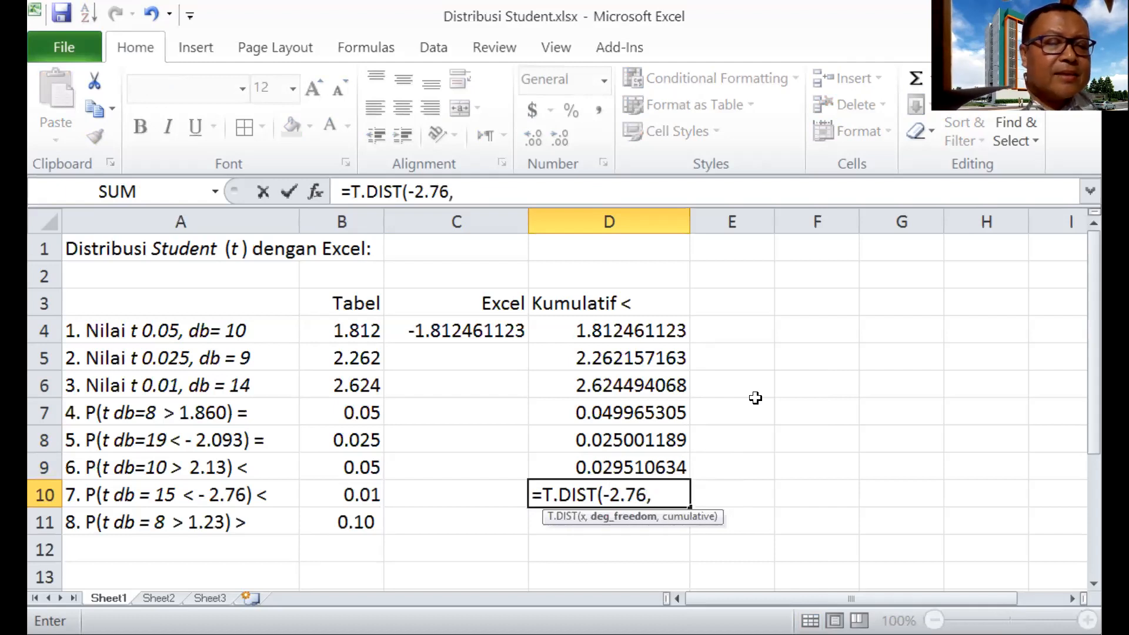
{"action": "type", "text": "15"}
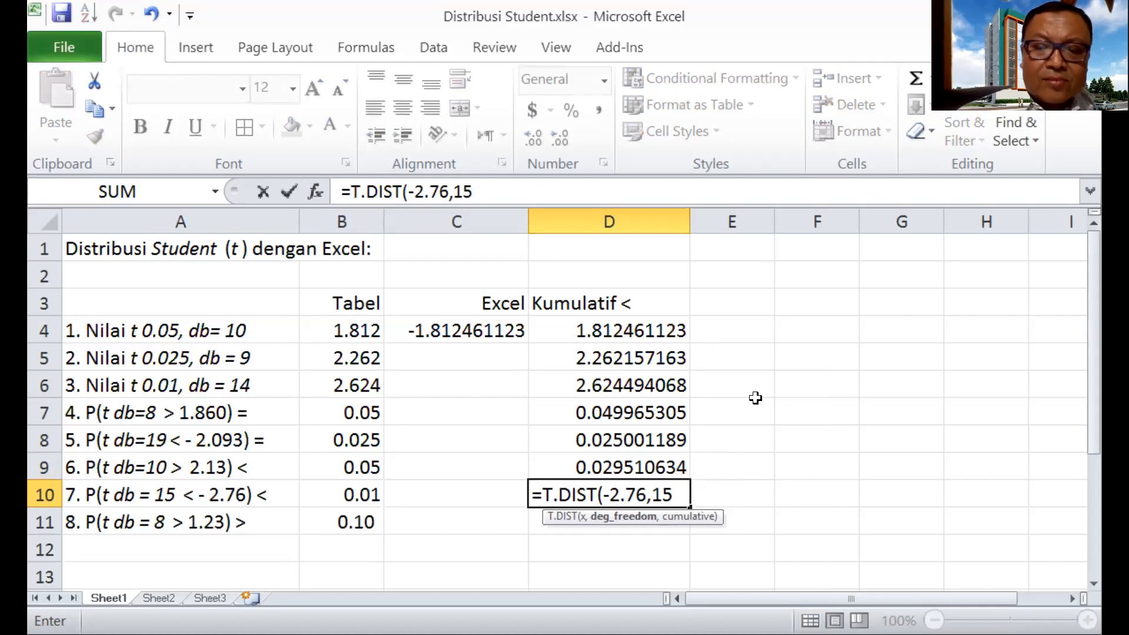
{"action": "type", "text": ",1)"}
{"action": "key", "text": "Return"}
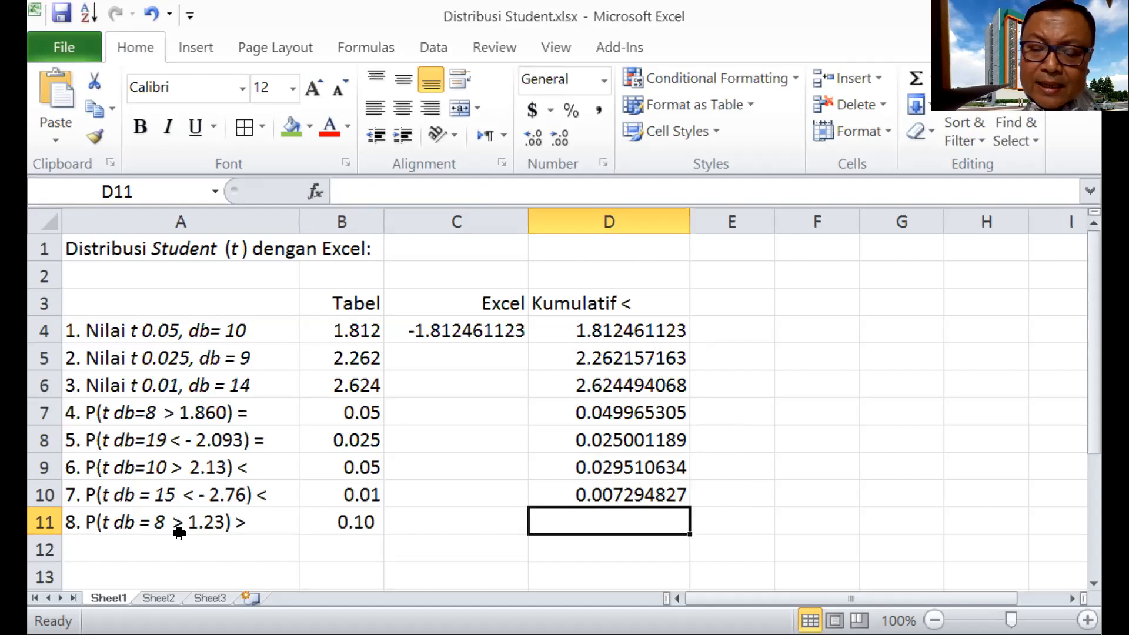
Step: Calculate item 8's upper-tail probability in cell D11 with the formula =1-T.DIST(1.23,8,1)
{"action": "type", "text": "=1-"}
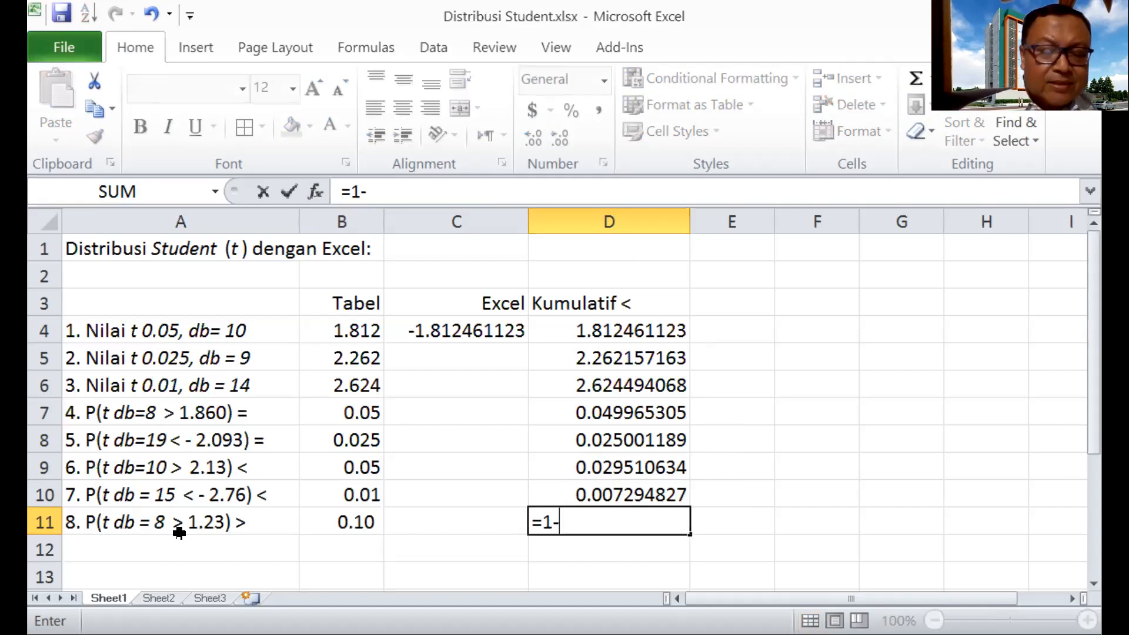
{"action": "type", "text": "t"}
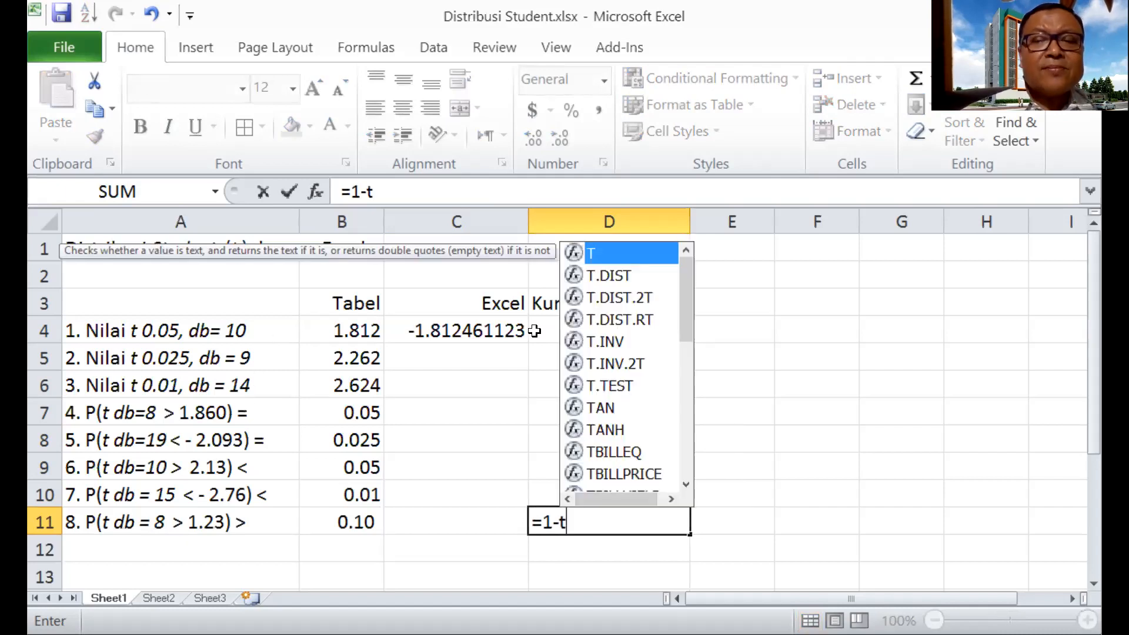
{"action": "double_click", "coordinate": [618, 279]}
{"action": "type", "text": "1.23"}
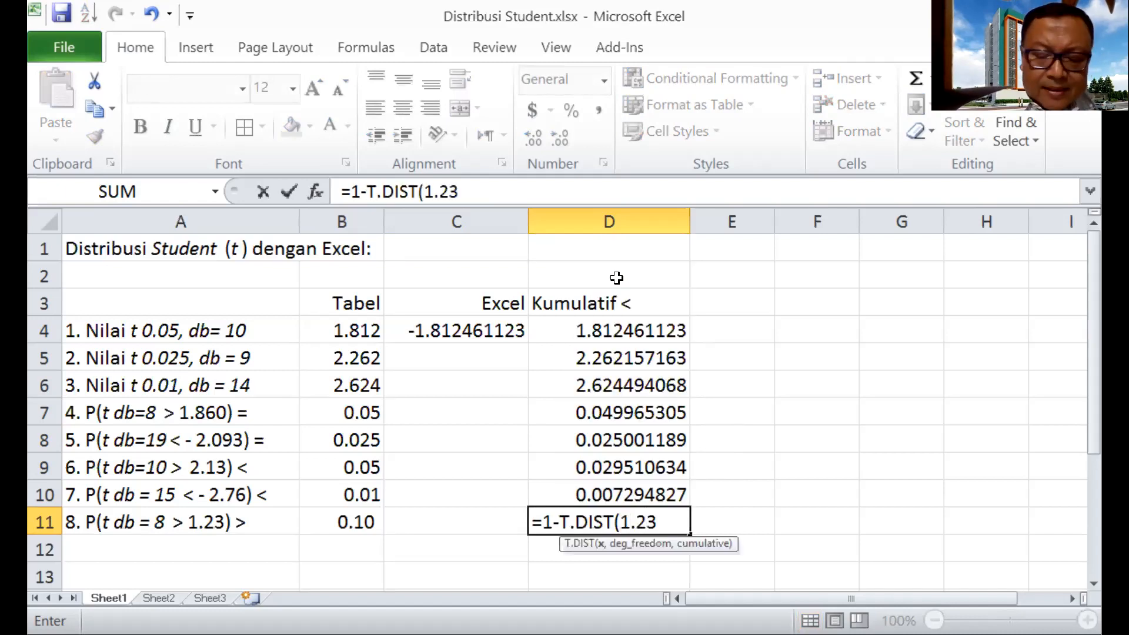
{"action": "type", "text": ","}
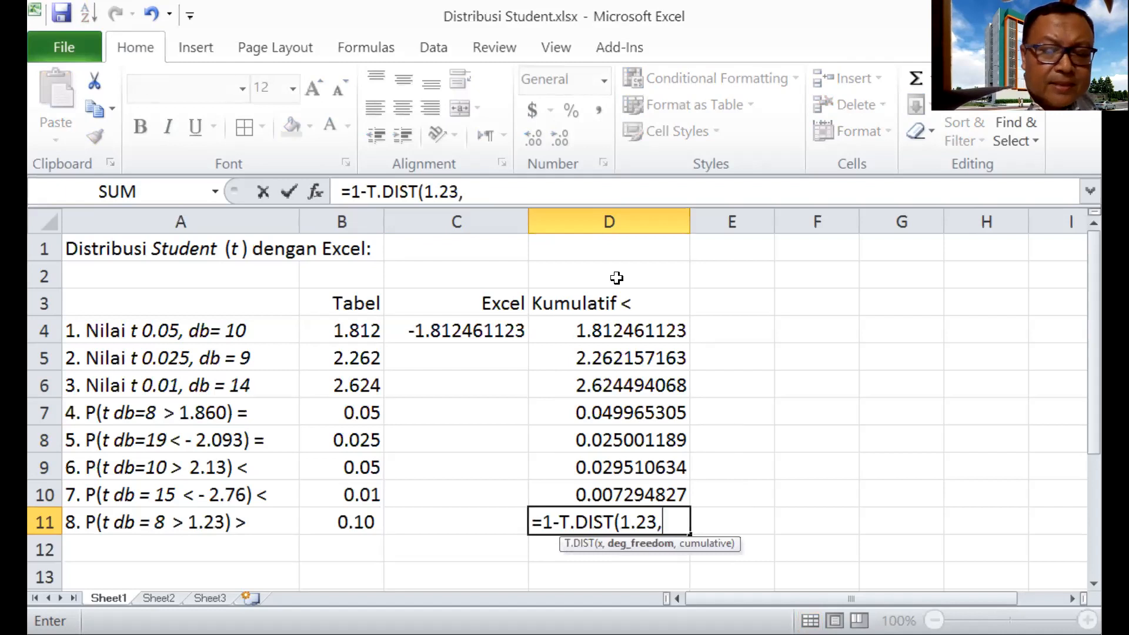
{"action": "type", "text": "8"}
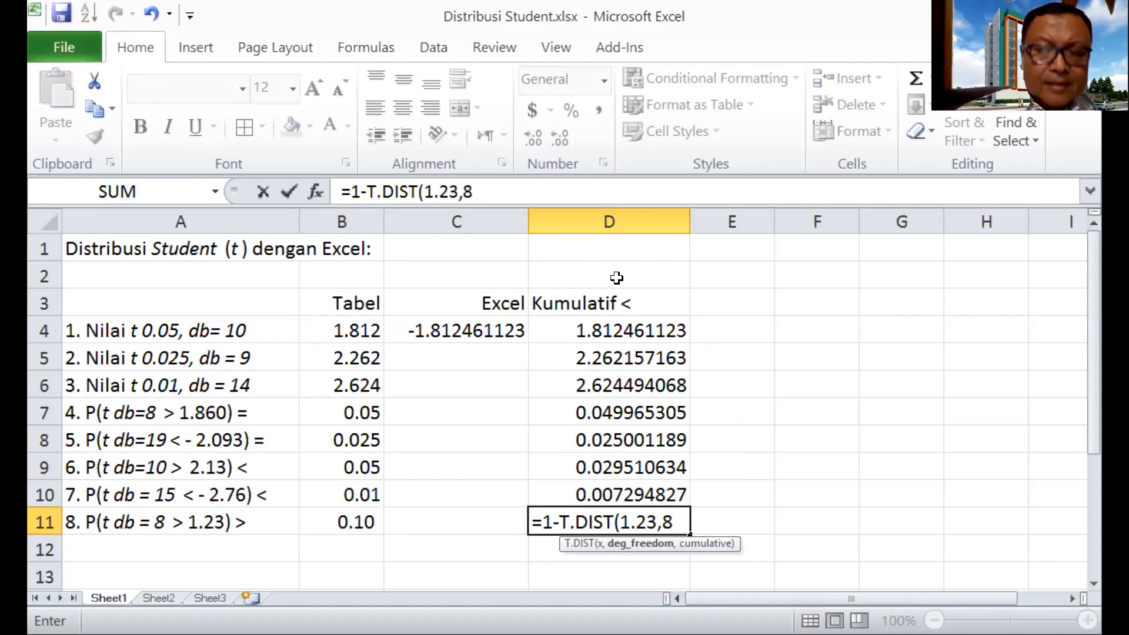
{"action": "type", "text": ",1"}
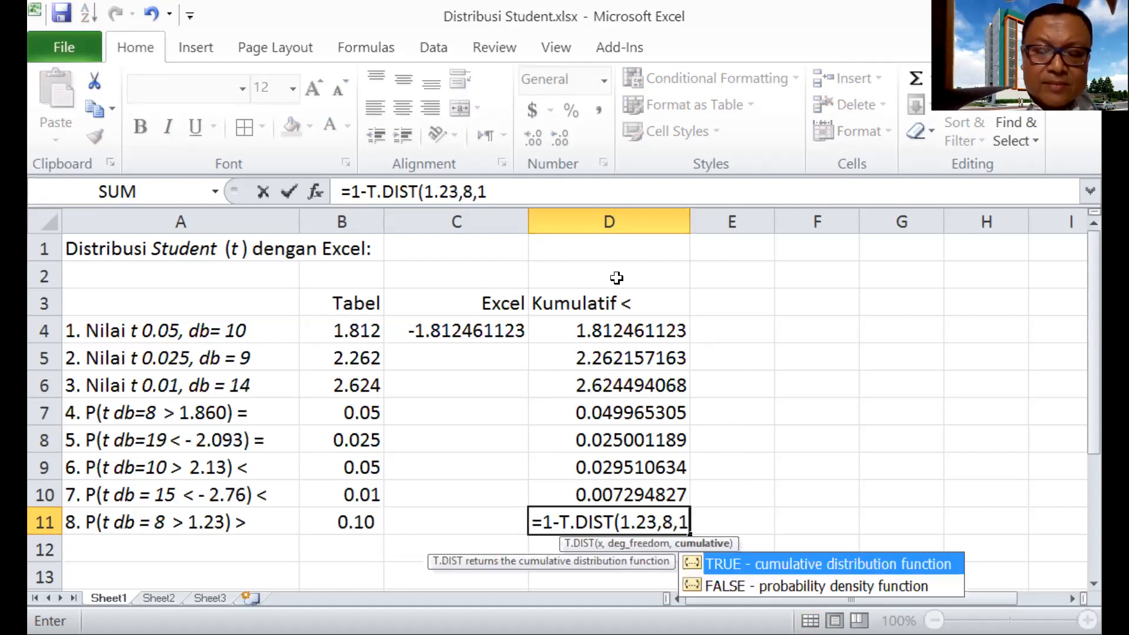
{"action": "type", "text": ")"}
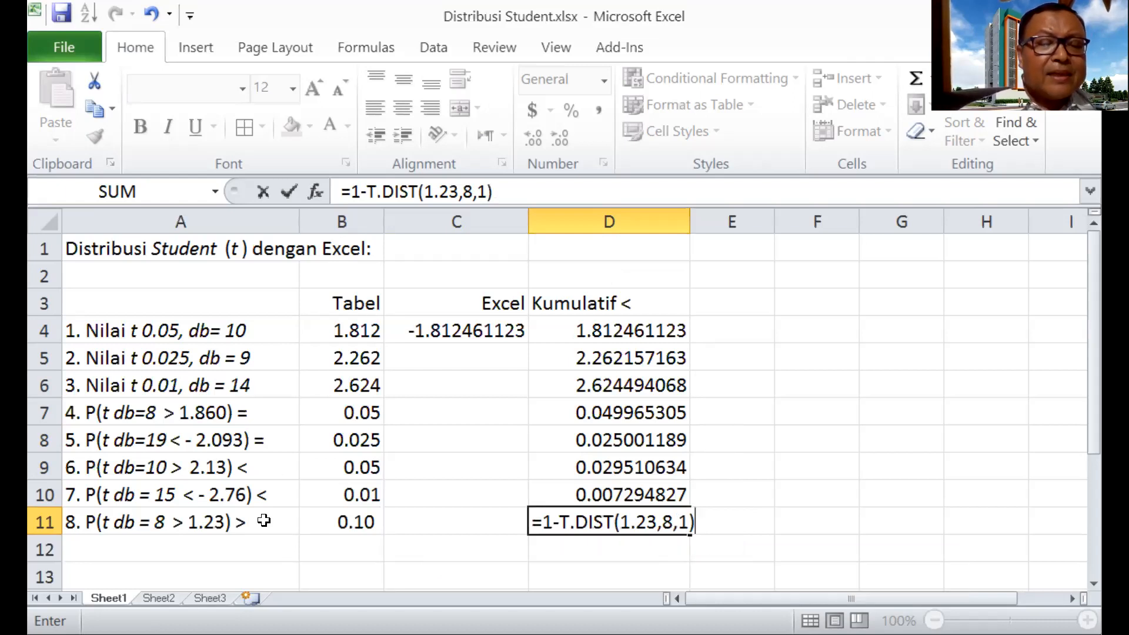
{"action": "key", "text": "Return"}
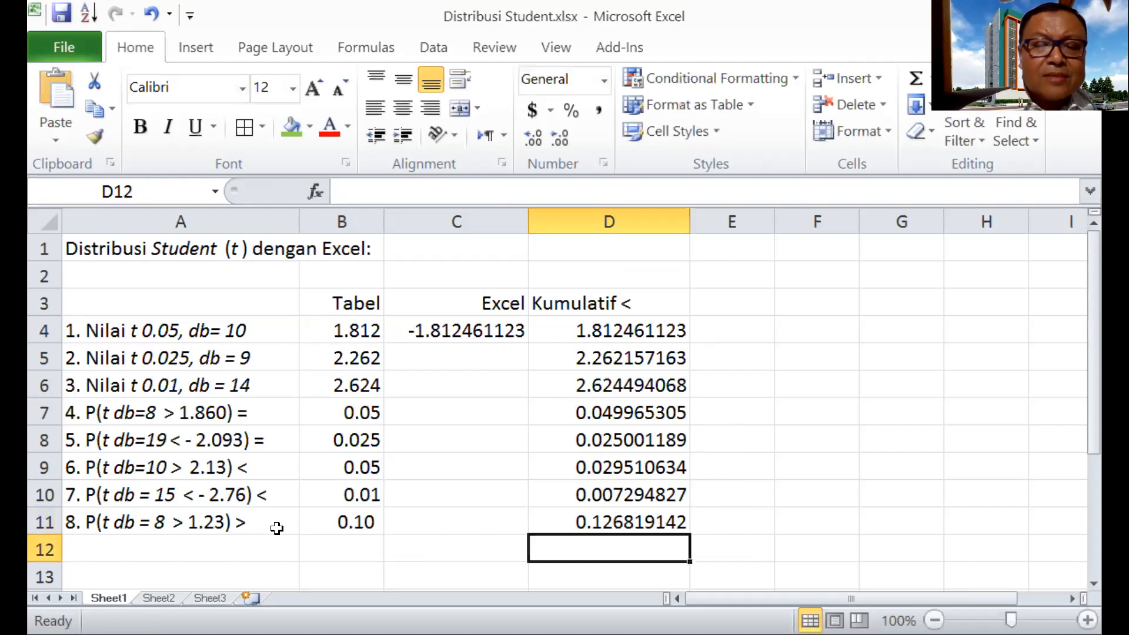